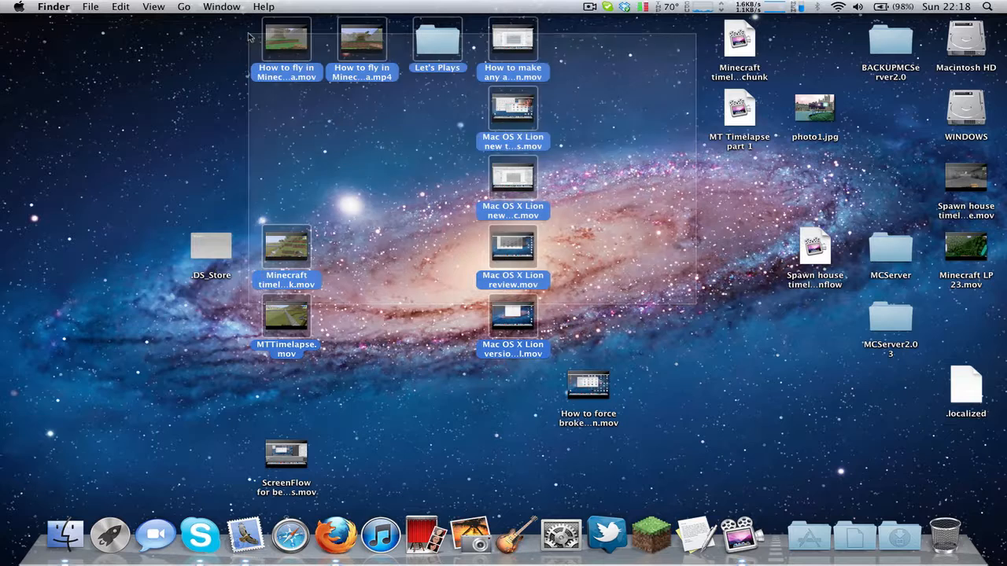
click(248, 37)
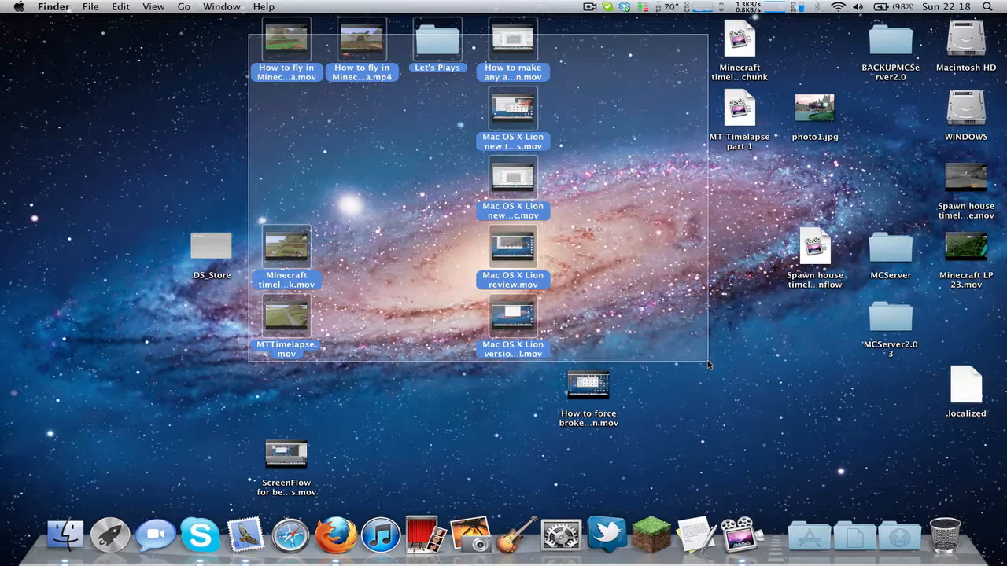
click(653, 198)
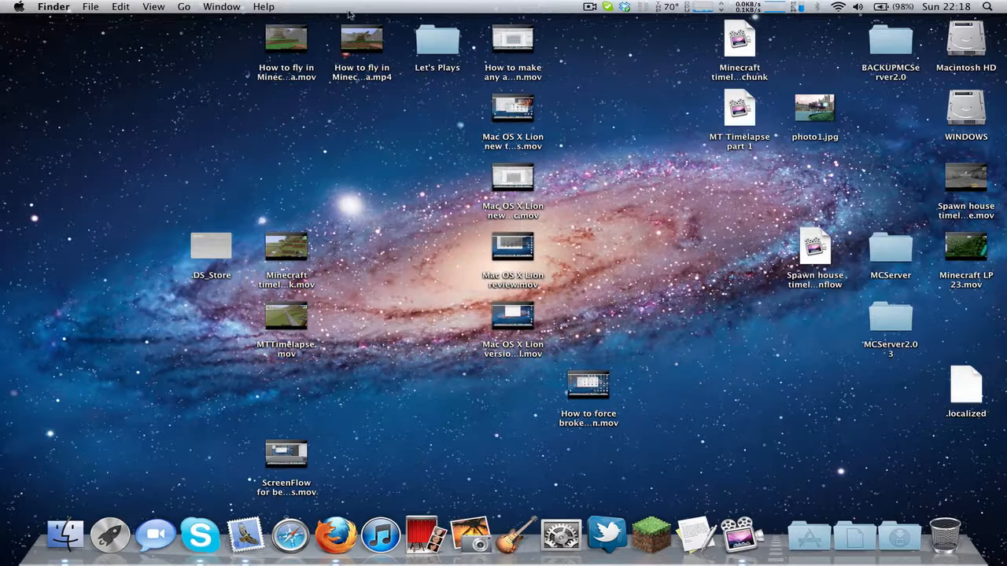
Step: View the file info of "How to fly in Minecraft SMP vanilla.mov" on the desktop, then close it
click(307, 44)
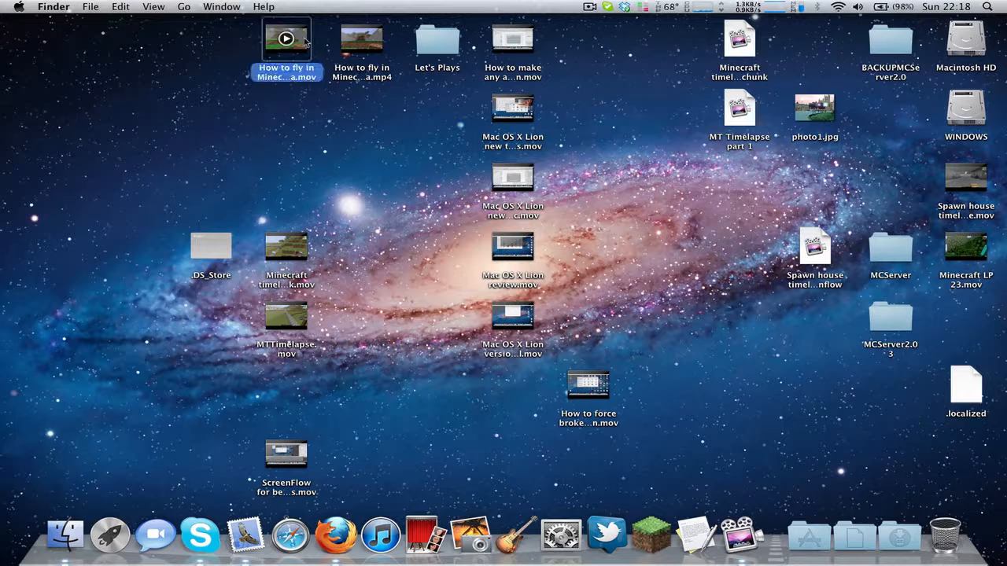
key(super+i)
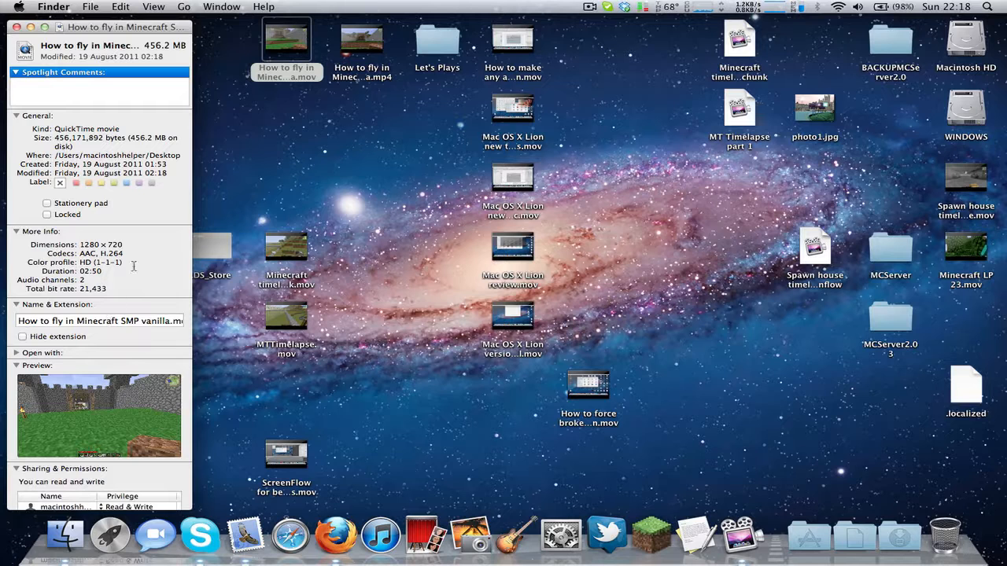
key(super+w)
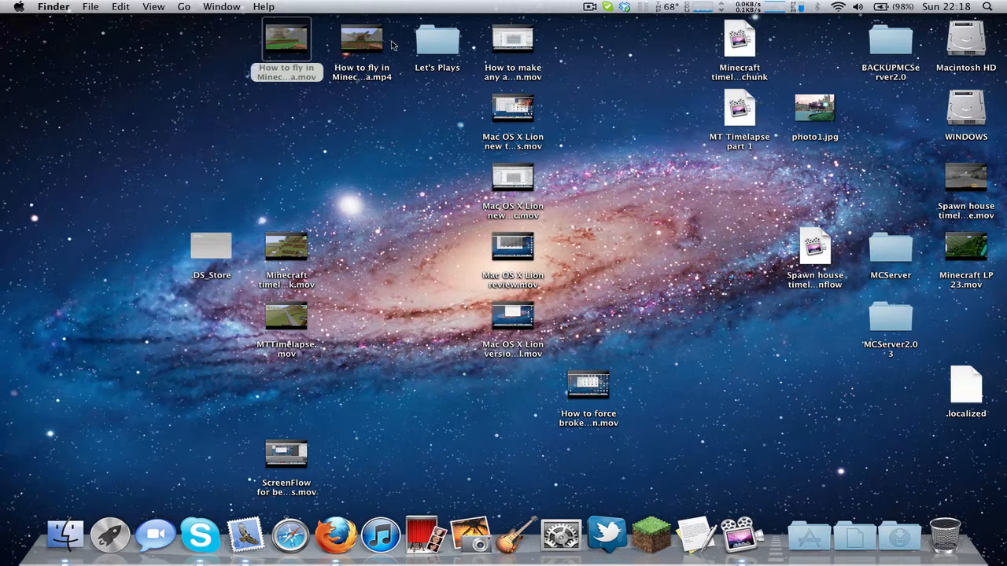
Step: View the file info of "How to fly in Minecraft SMP vanilla.mp4", highlight its file size, and close the info
click(382, 44)
key(super+i)
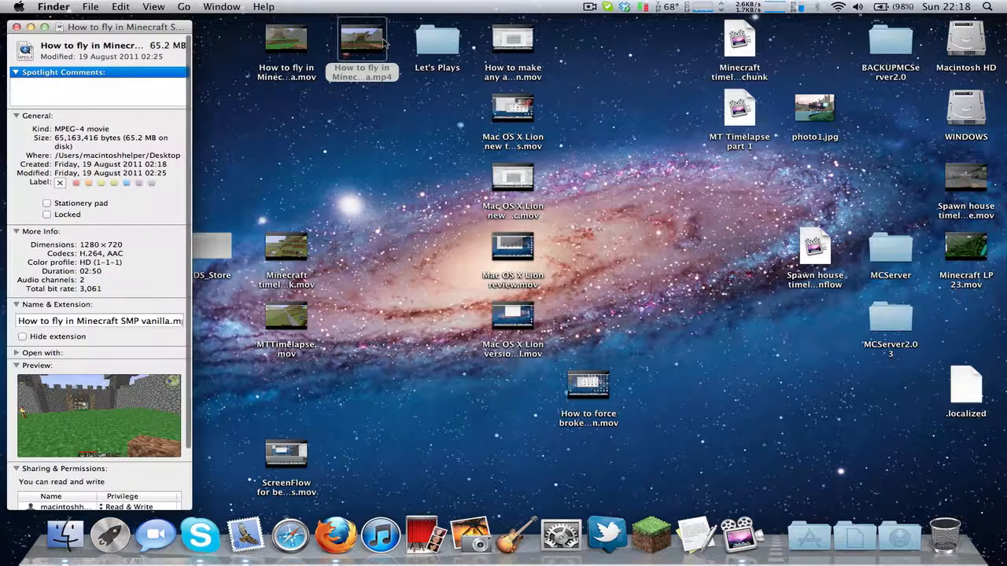
drag(99, 149, 55, 140)
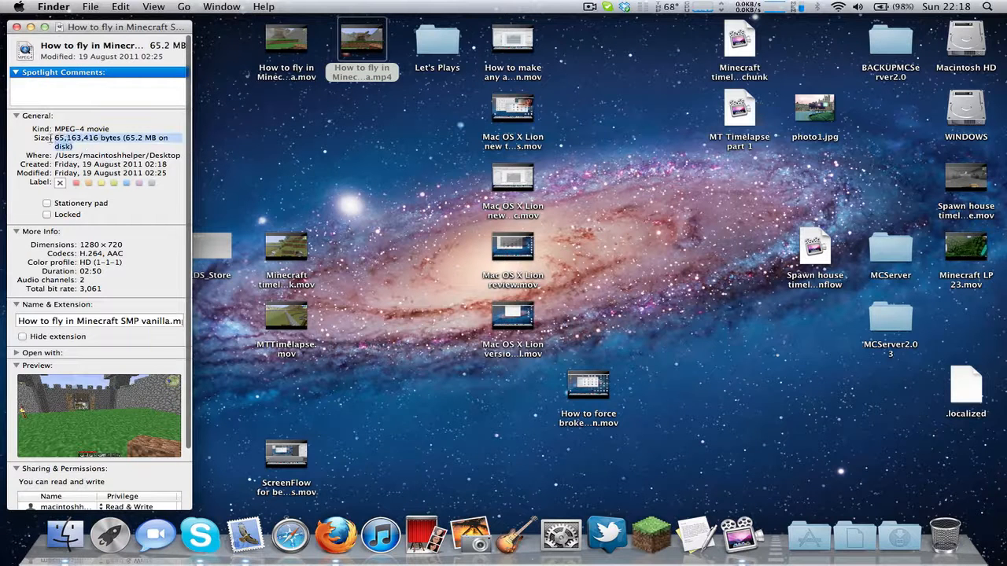
click(123, 275)
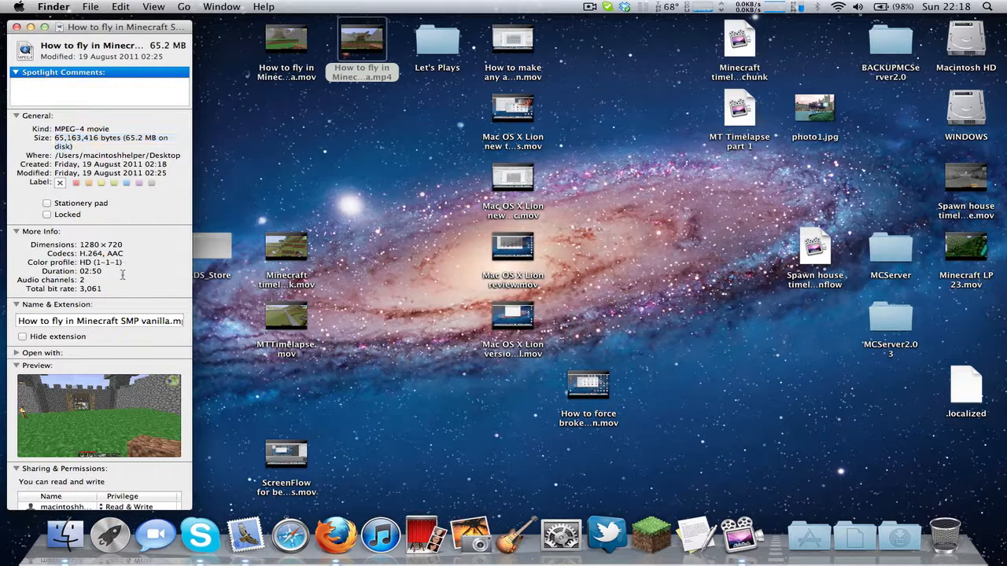
key(super+w)
Step: Compare the file info of the .mov and .mp4 versions of the Minecraft flying video once more
click(302, 44)
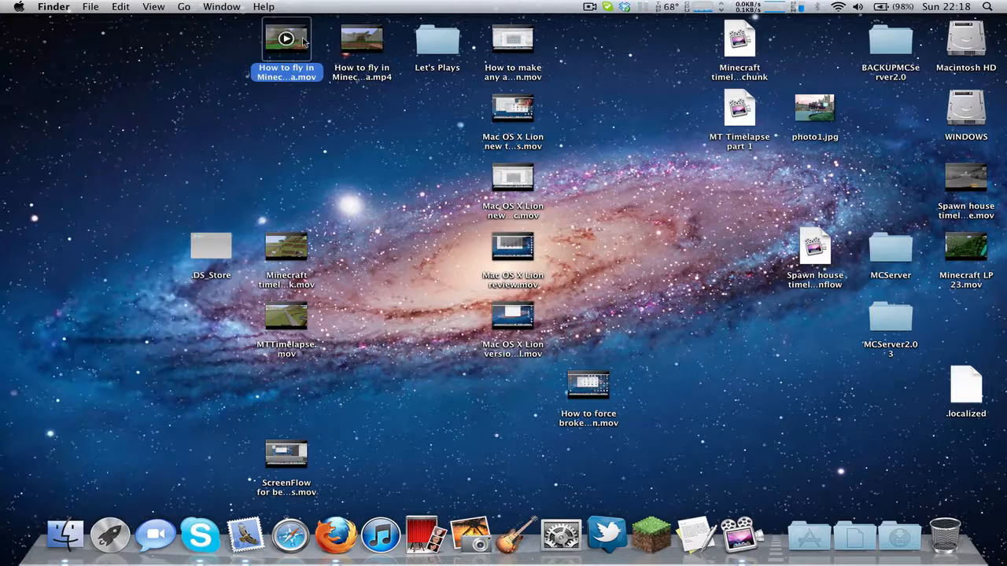
key(super+i)
key(super+w)
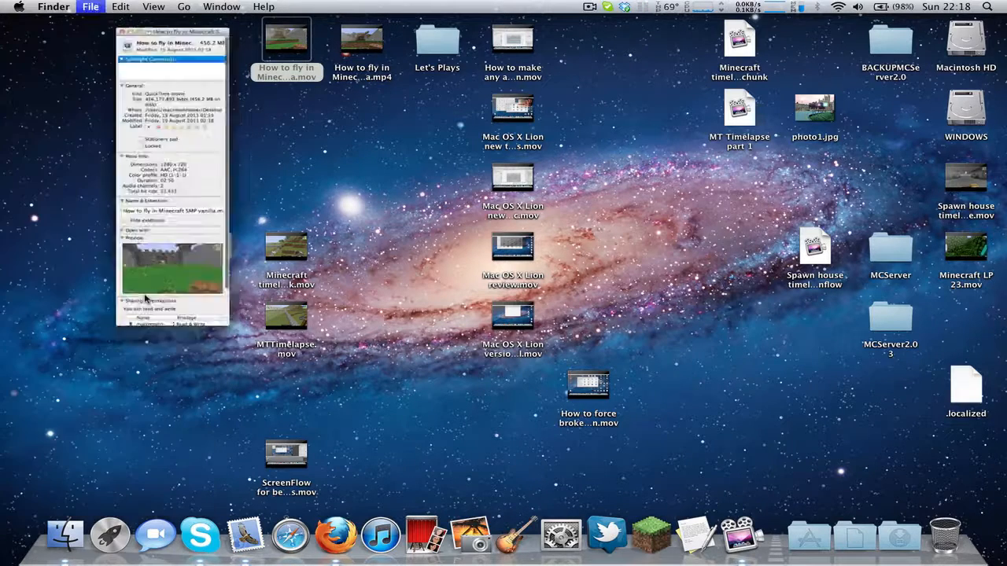
key(Right)
key(super+i)
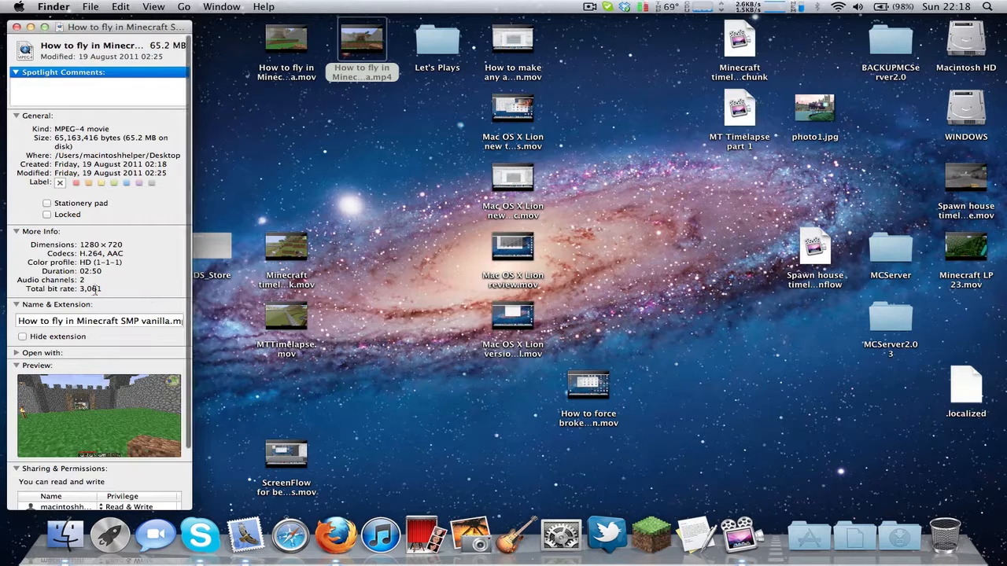
key(super+w)
Step: Preview the .mov and .mp4 versions of the Minecraft flying video in Quick Look to compare their picture quality
click(304, 43)
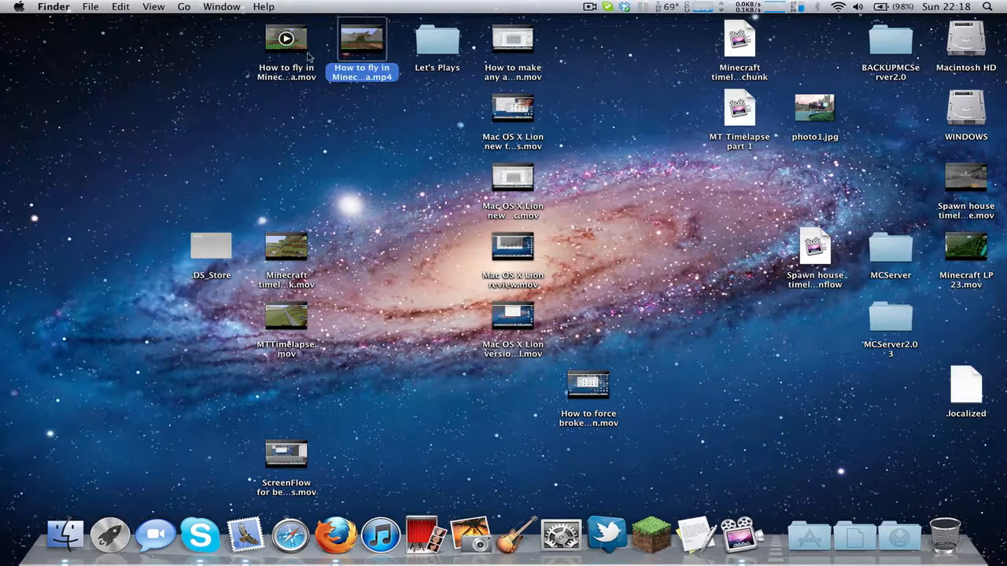
key(space)
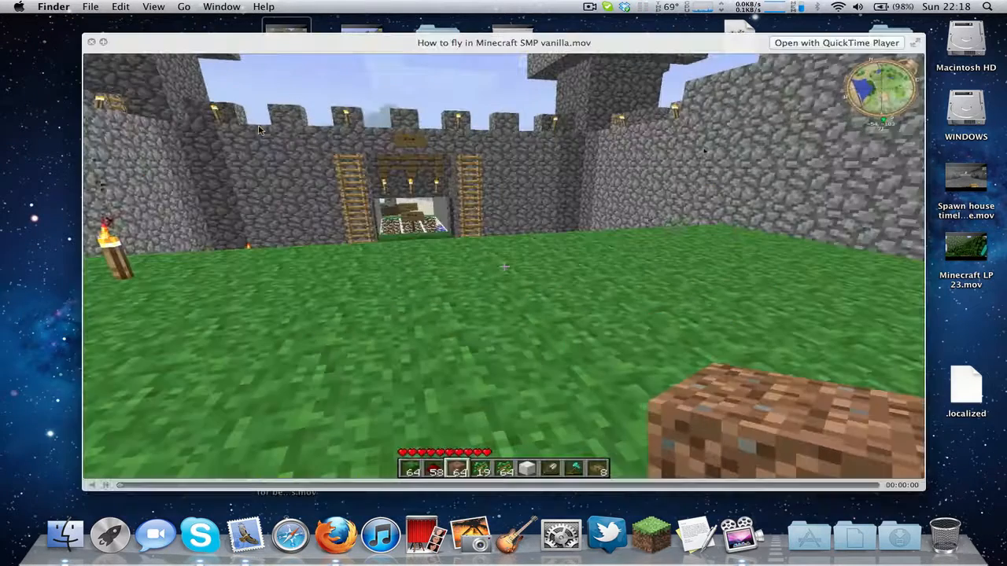
key(Right)
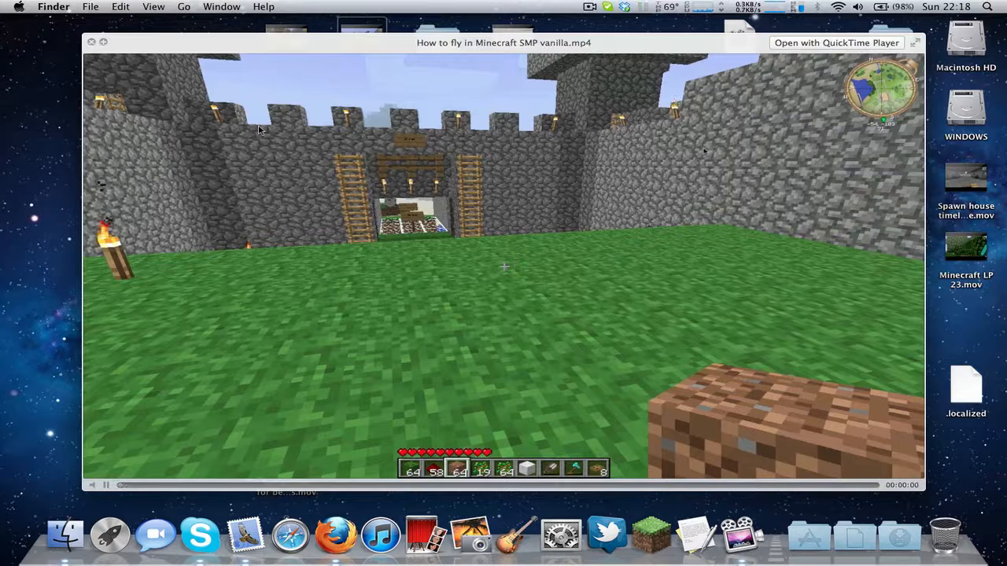
key(Left)
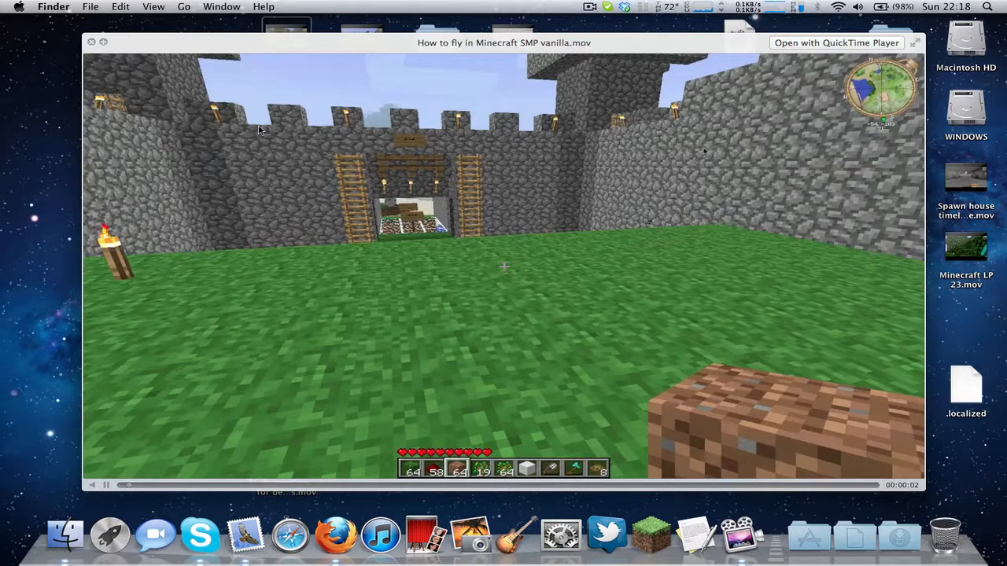
key(space)
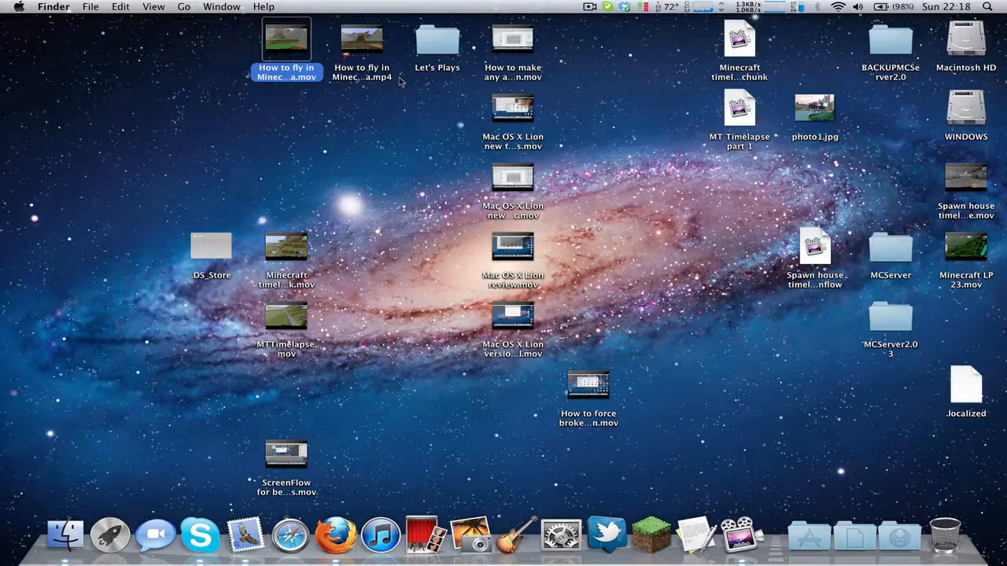
drag(298, 161, 233, 100)
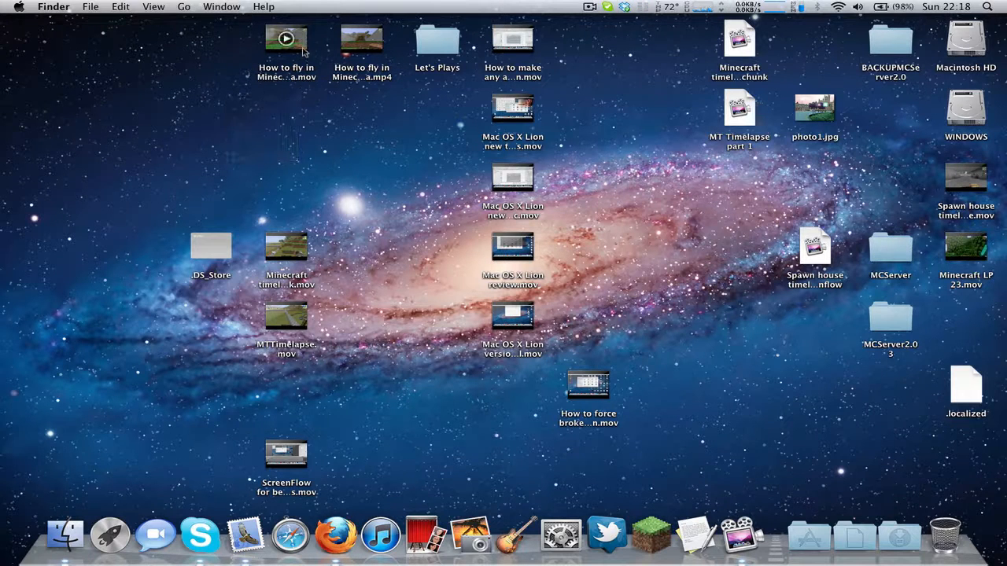
click(305, 56)
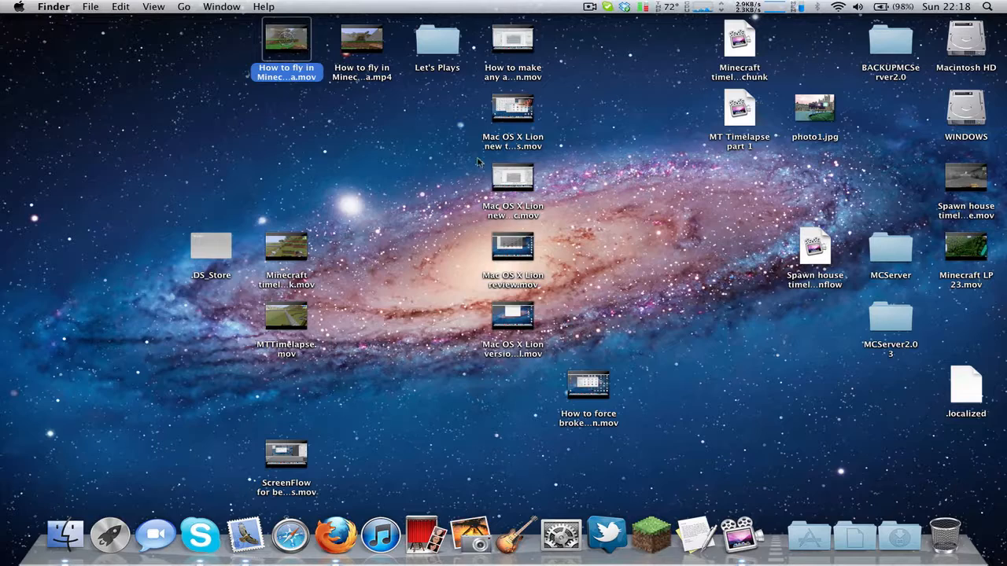
click(644, 191)
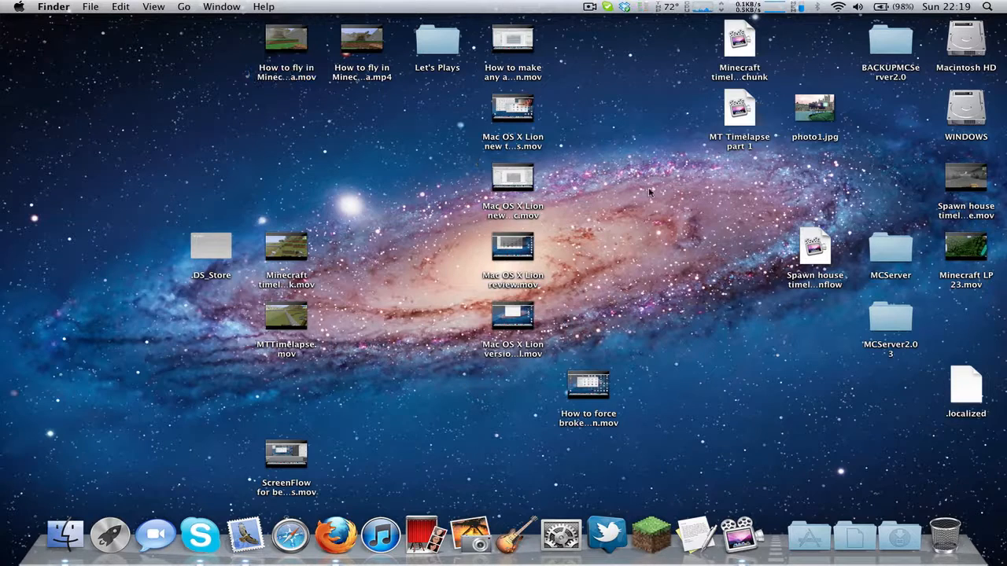
Step: Launch Adobe Media Encoder CS5.5 from its folder among the installed applications
click(819, 521)
click(819, 521)
click(819, 521)
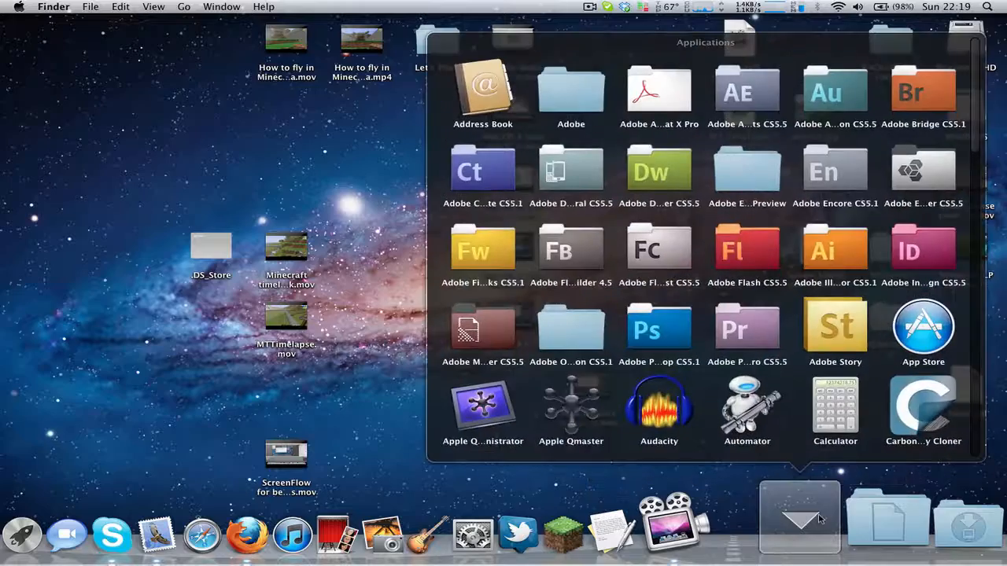
click(819, 521)
click(819, 521)
click(494, 336)
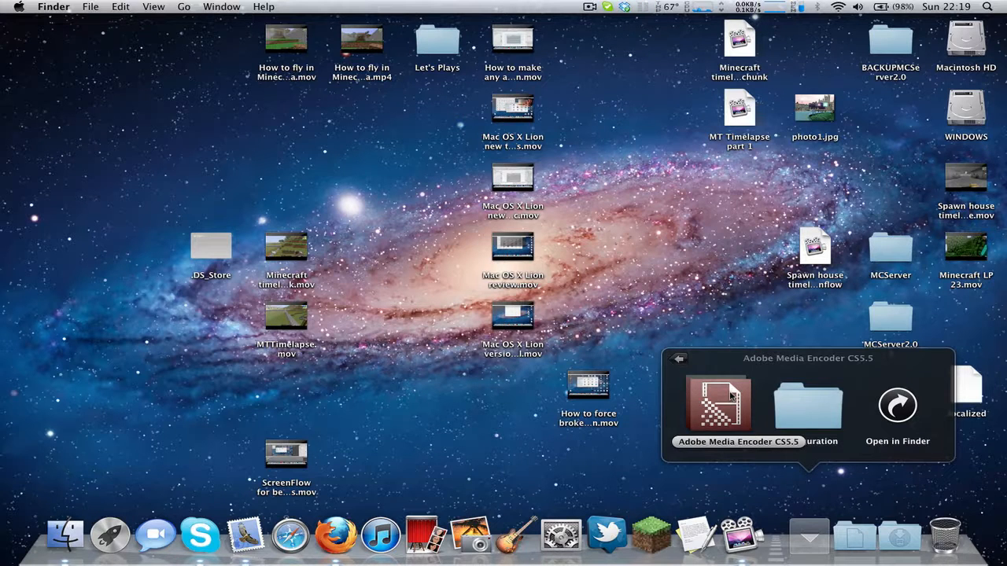
click(732, 396)
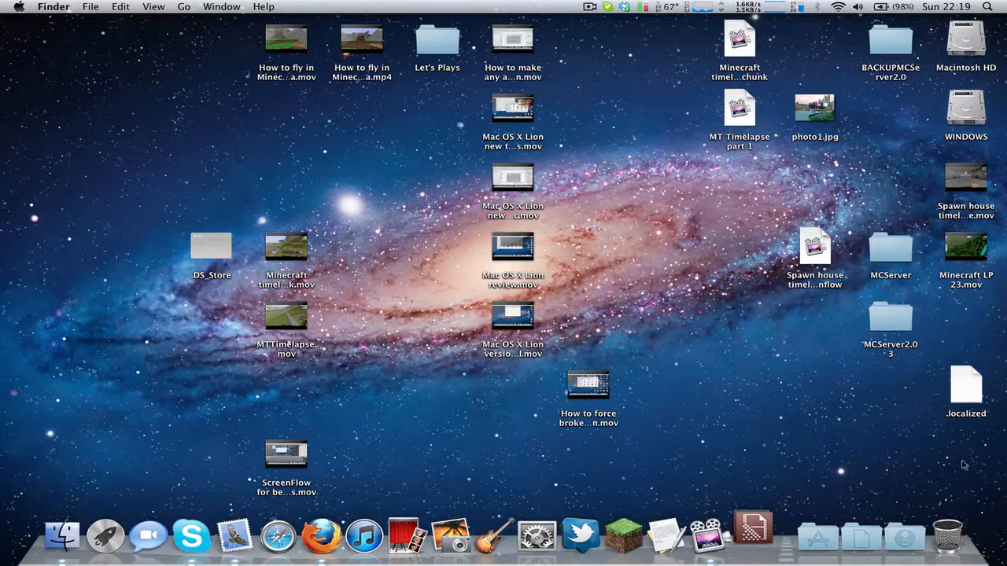
drag(999, 556, 89, 42)
click(88, 41)
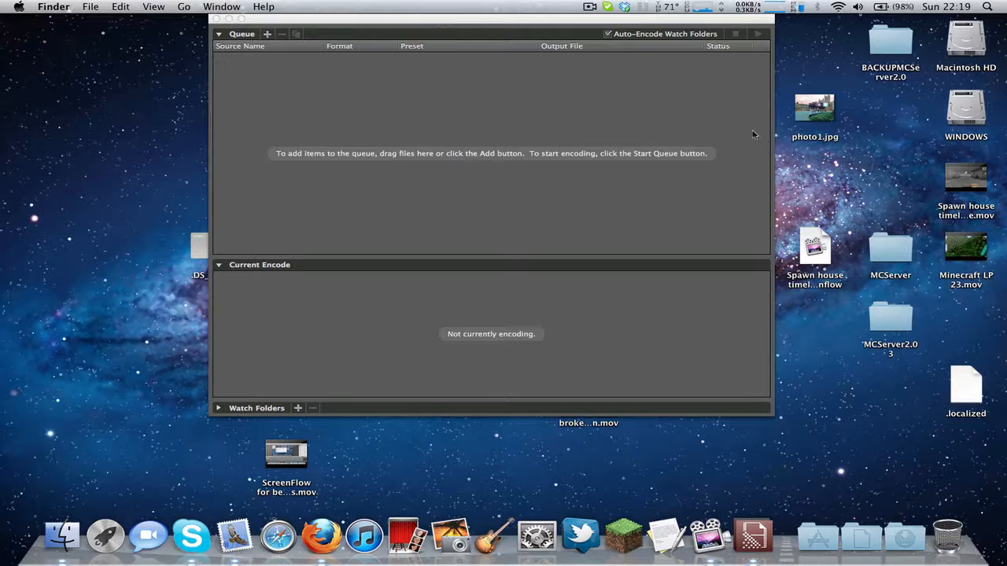
drag(1001, 533, 502, 275)
click(378, 166)
Step: Move the encoder window clear of the desktop files and add "How to make any app full screen in Mac OS X Lion.mov" to the queue
drag(331, 15, 214, 82)
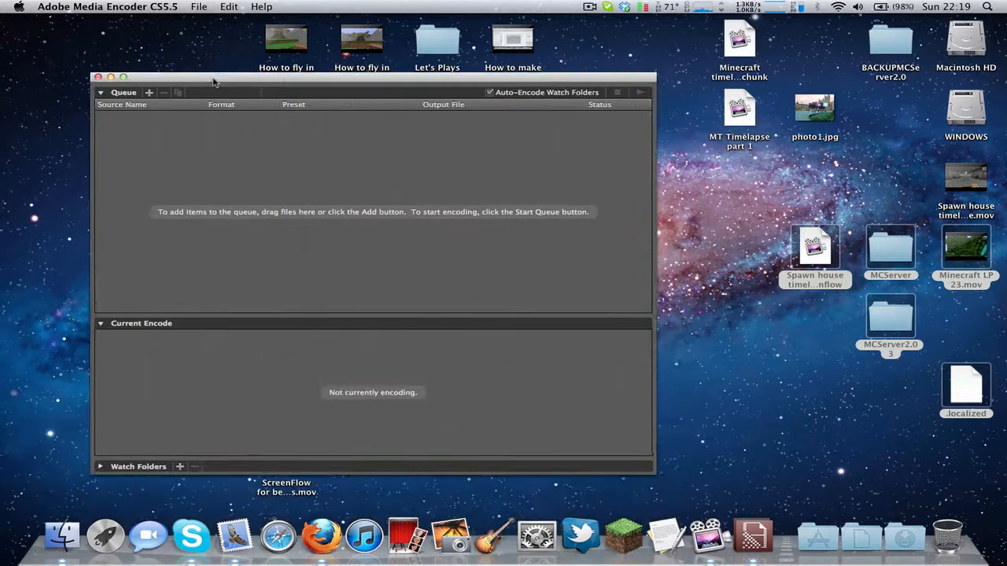
click(208, 54)
click(516, 123)
mouse_move(370, 39)
drag(398, 76, 391, 124)
click(307, 43)
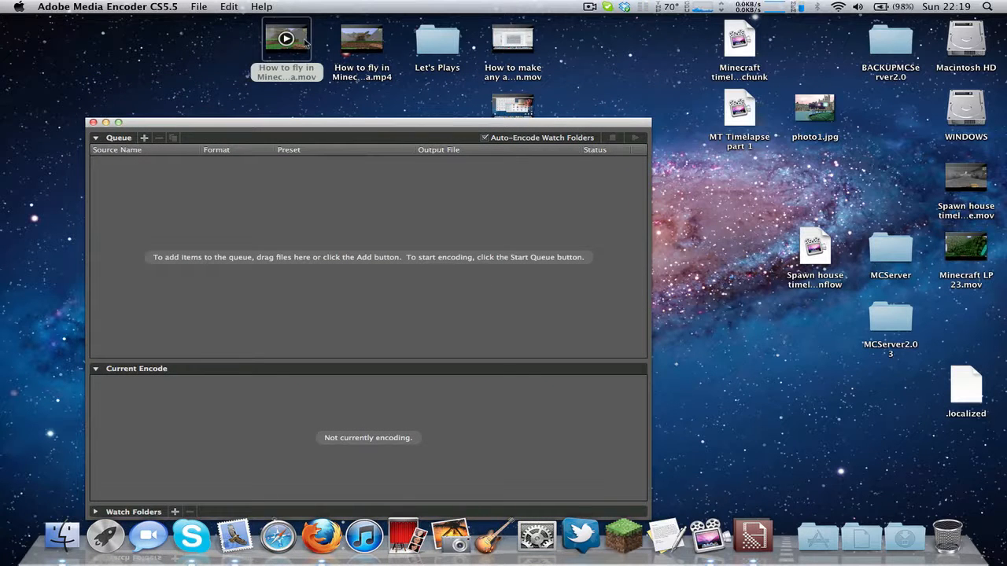
drag(513, 40, 239, 190)
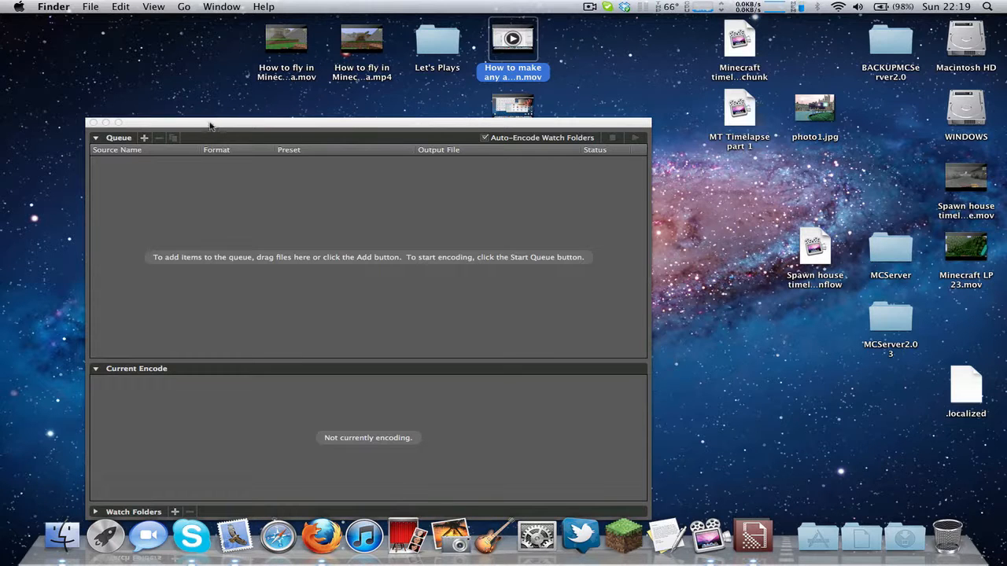
drag(210, 126, 337, 84)
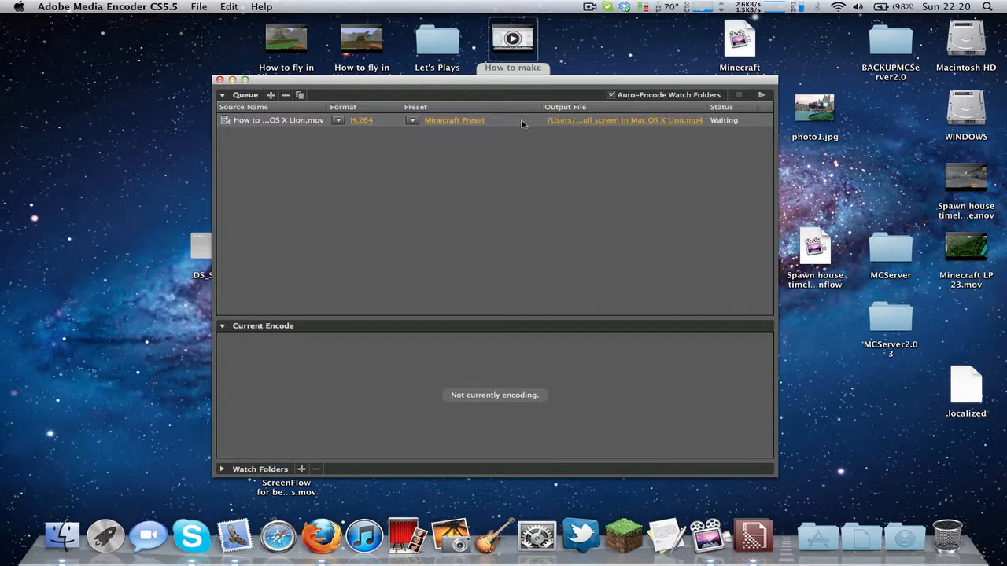
mouse_move(566, 85)
mouse_down()
mouse_move(585, 41)
mouse_move(582, 89)
mouse_up()
drag(155, 186, 24, 336)
click(351, 224)
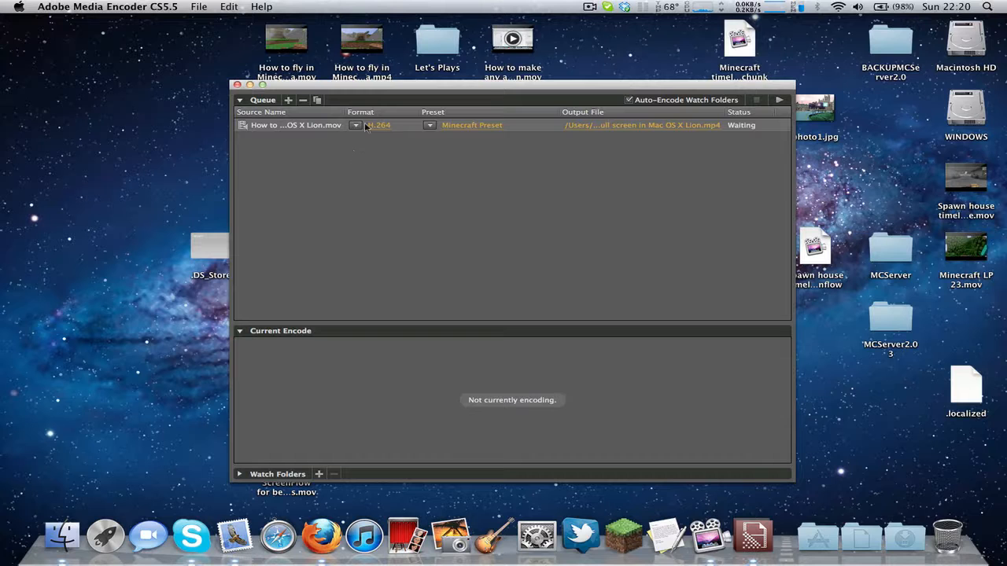
Step: Look through the H.264 presets available for the queued video without changing the selection
click(432, 128)
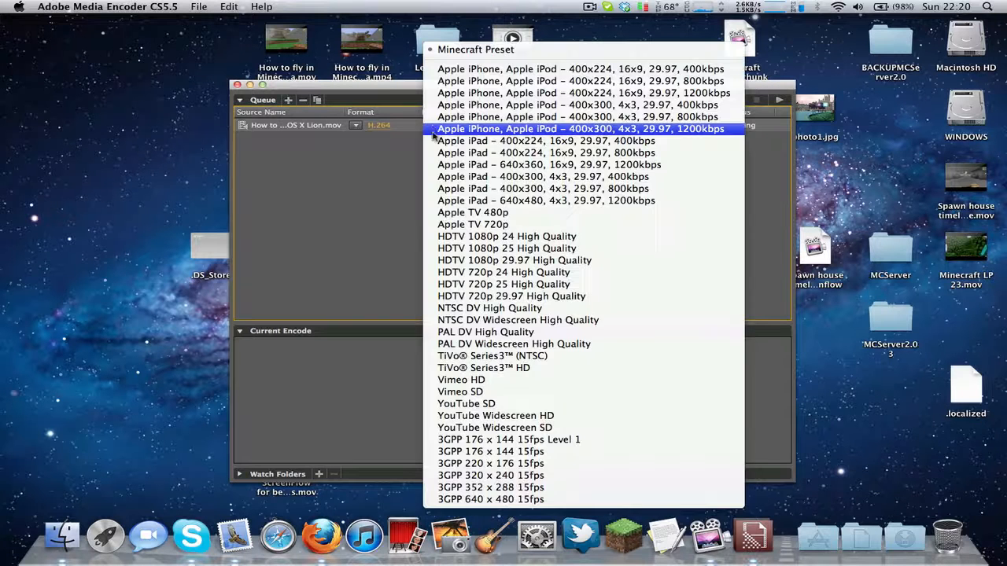
click(754, 238)
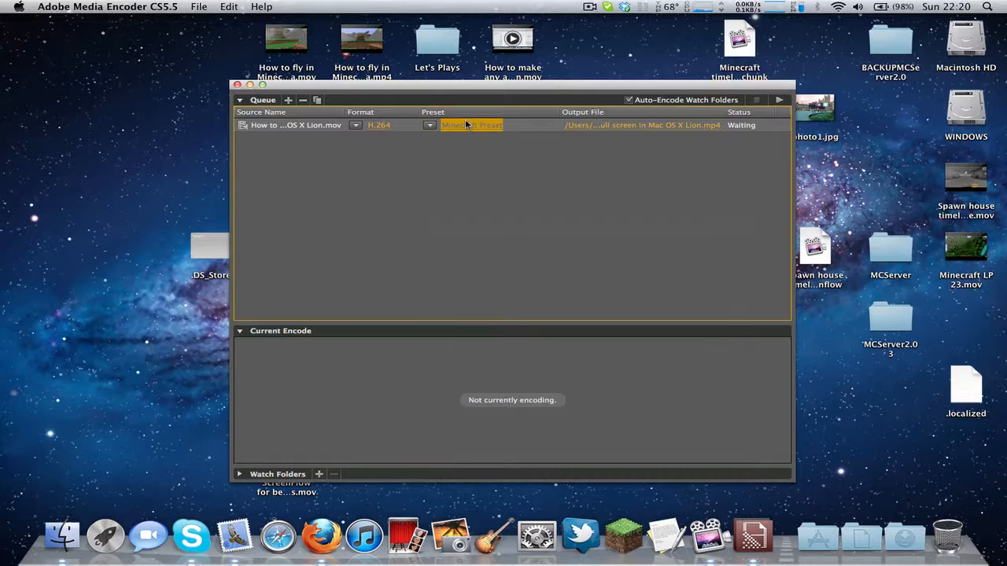
Step: Open the export settings of the queued video and review the preset choices there, keeping Minecraft Preset
click(443, 125)
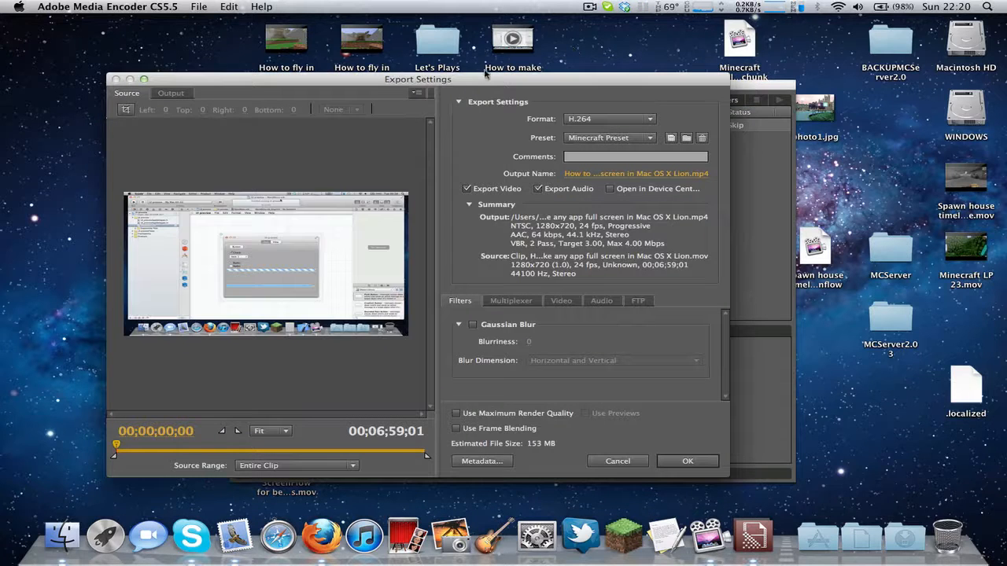
drag(479, 82, 442, 56)
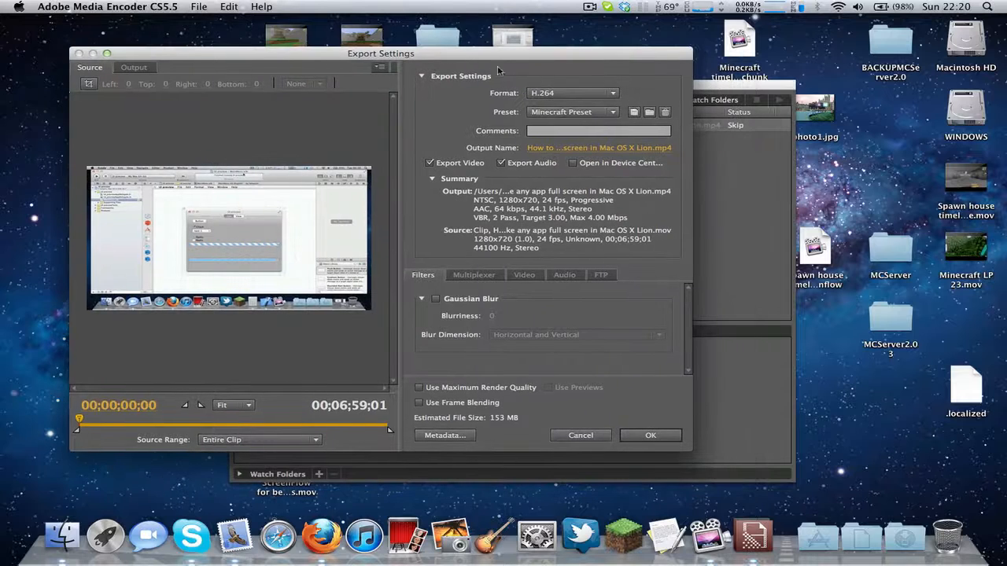
drag(537, 59, 473, 181)
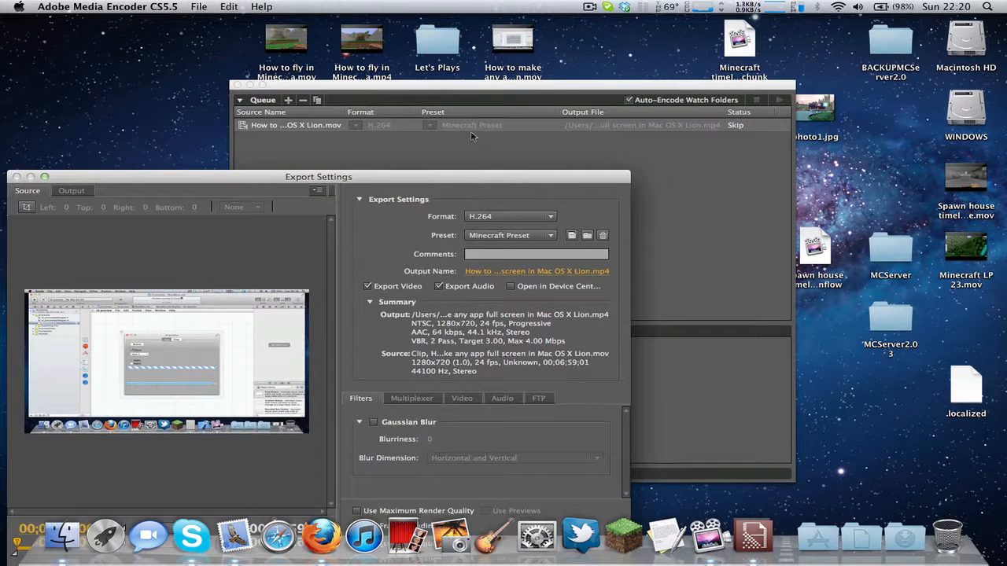
click(498, 238)
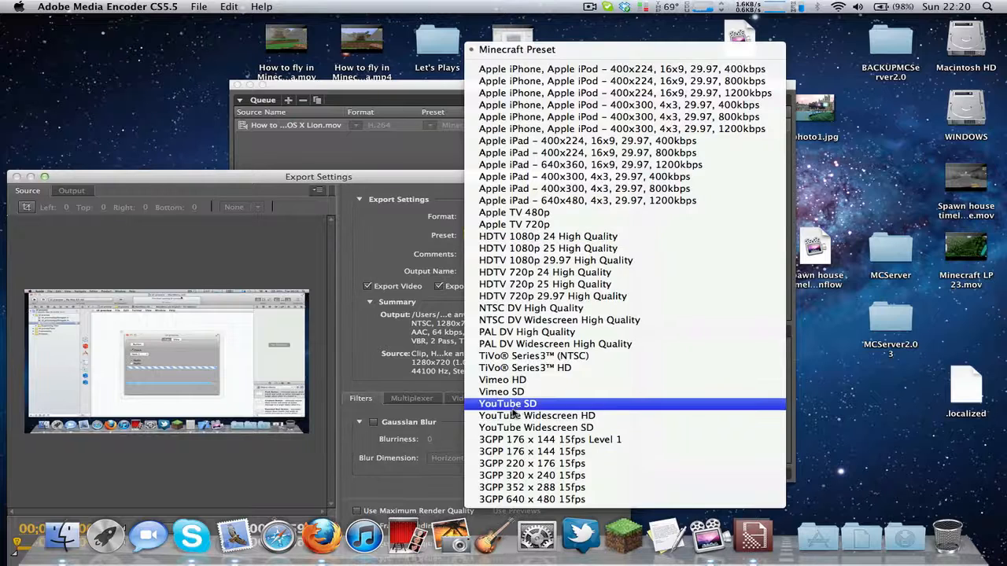
click(387, 239)
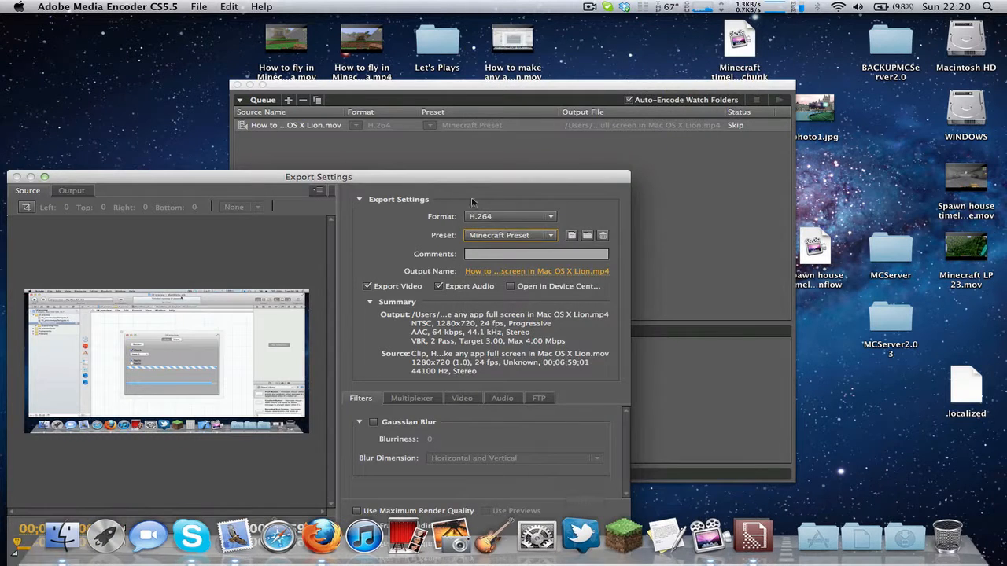
Step: Cancel the open export settings and apply the YouTube Widescreen HD preset to the queued video
drag(450, 181, 459, 95)
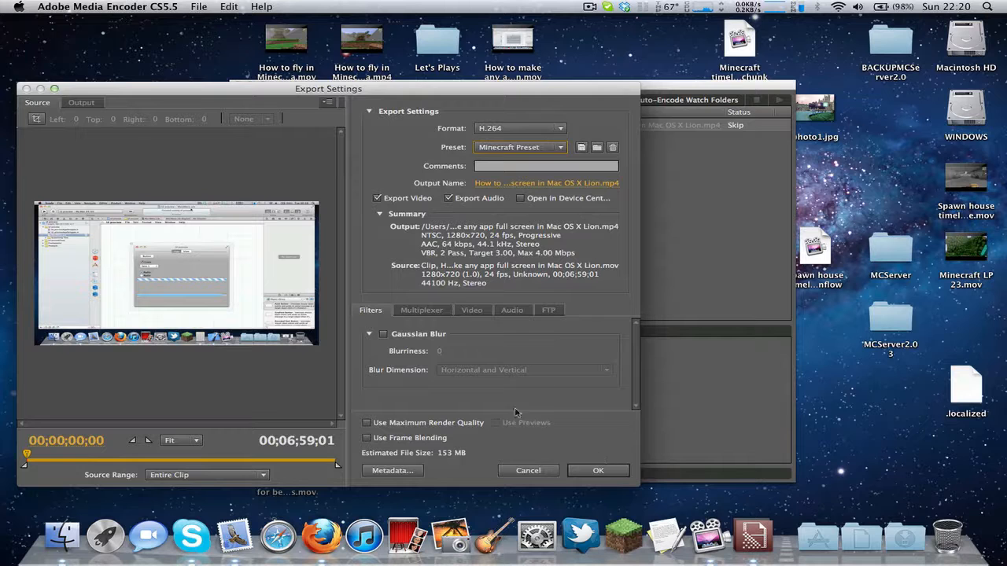
click(516, 471)
click(429, 126)
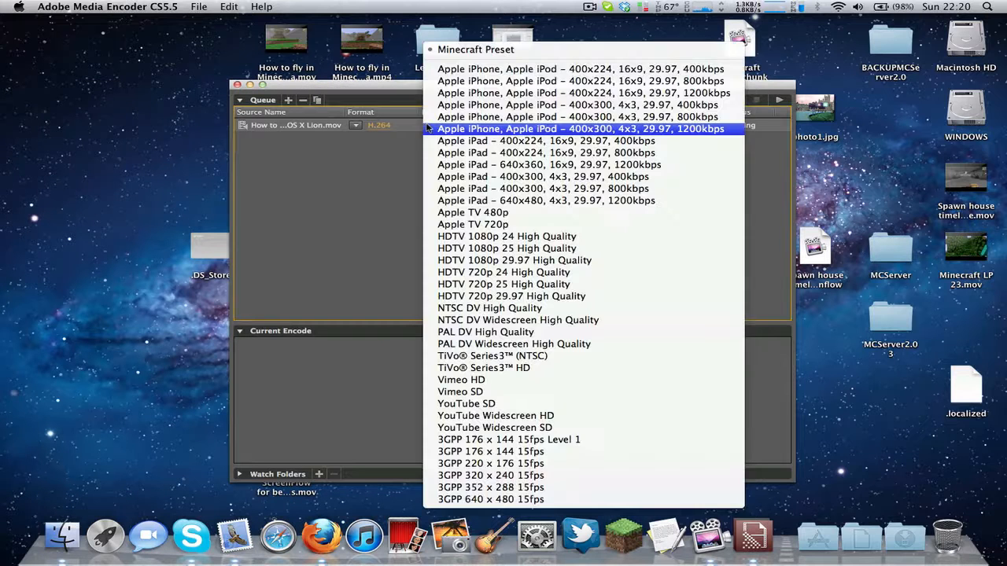
click(475, 415)
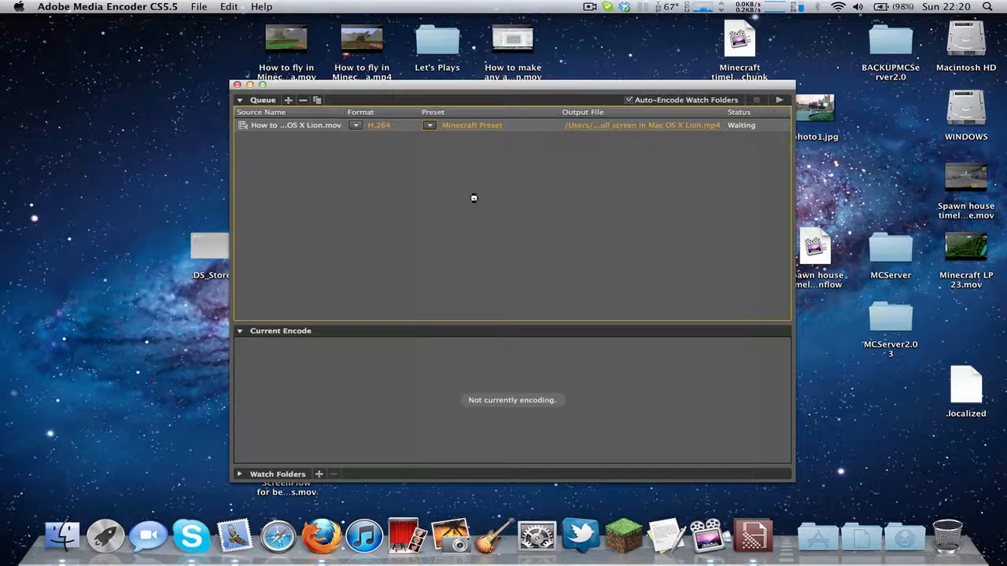
Step: Open the queued video's export settings and review its video frame size and frame rate choices, keeping 24 fps
click(485, 127)
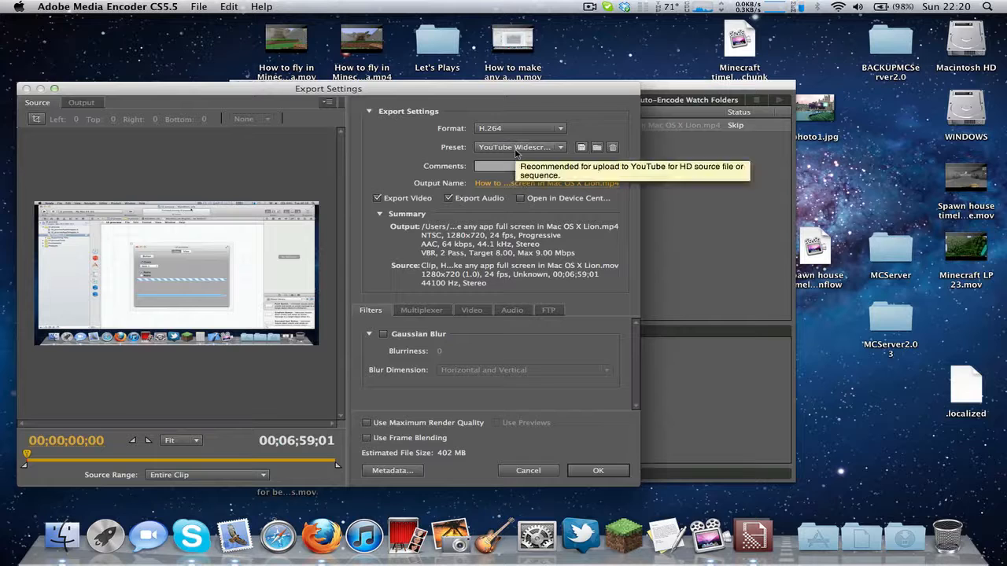
click(464, 312)
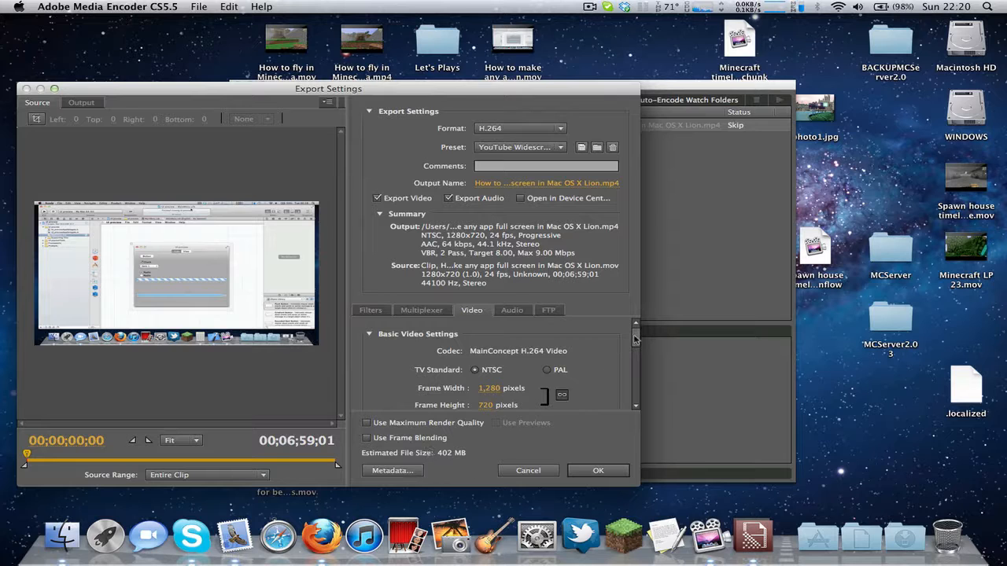
scroll(635, 339, down, 3)
scroll(635, 342, up, 2)
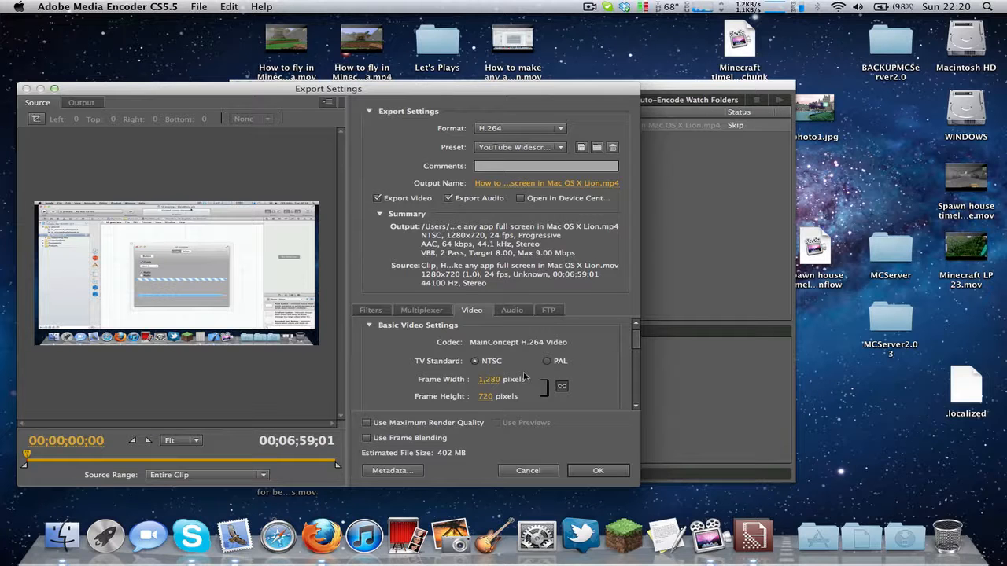
drag(631, 349, 637, 361)
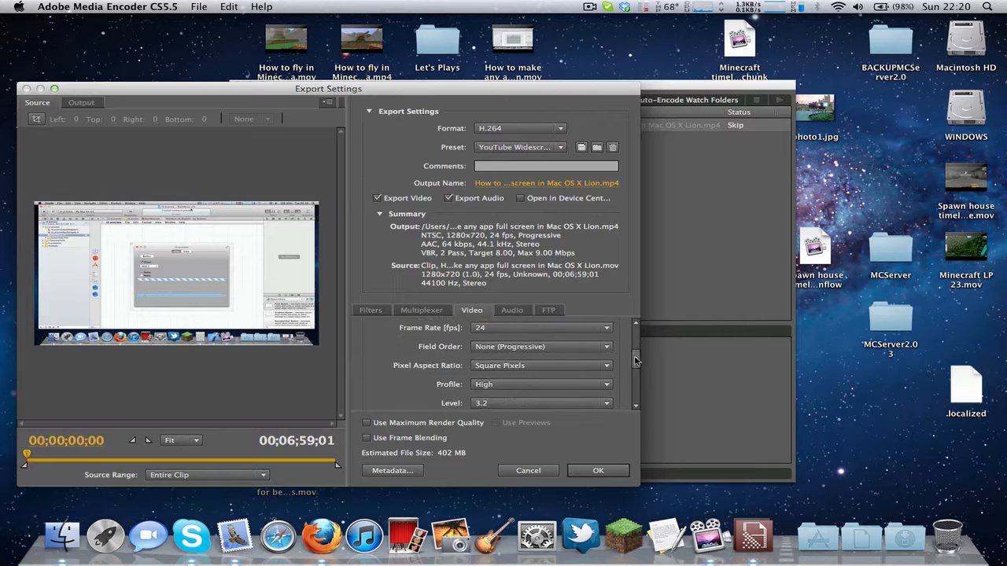
click(610, 330)
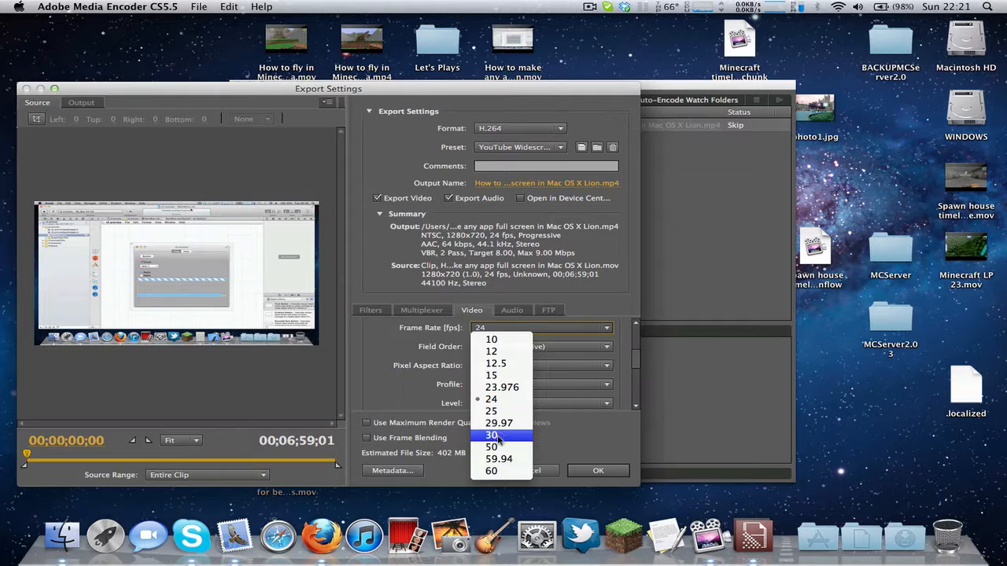
click(627, 343)
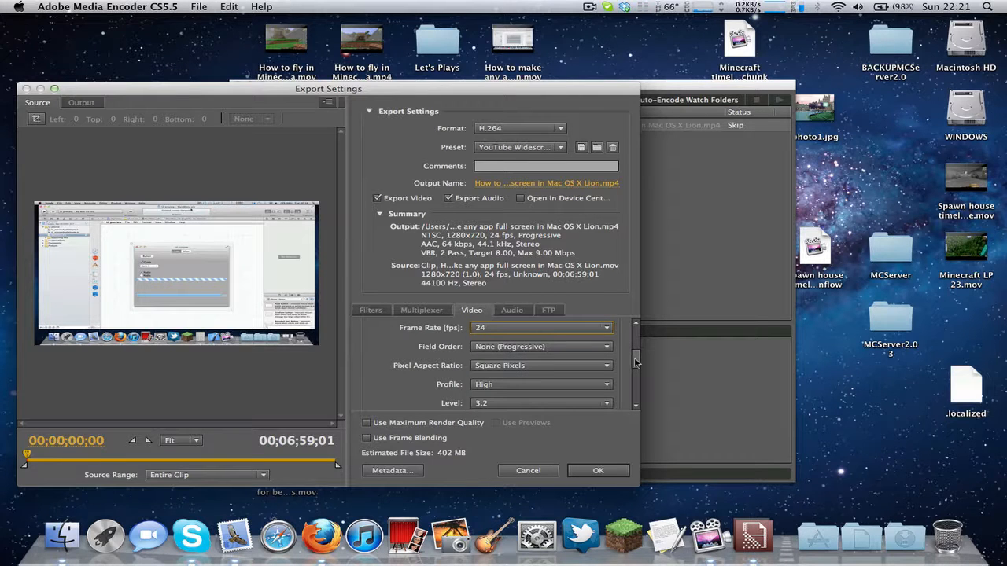
Step: Review the bitrate settings and the available bitrate encoding modes, keeping VBR, 2 Pass
drag(636, 363, 636, 387)
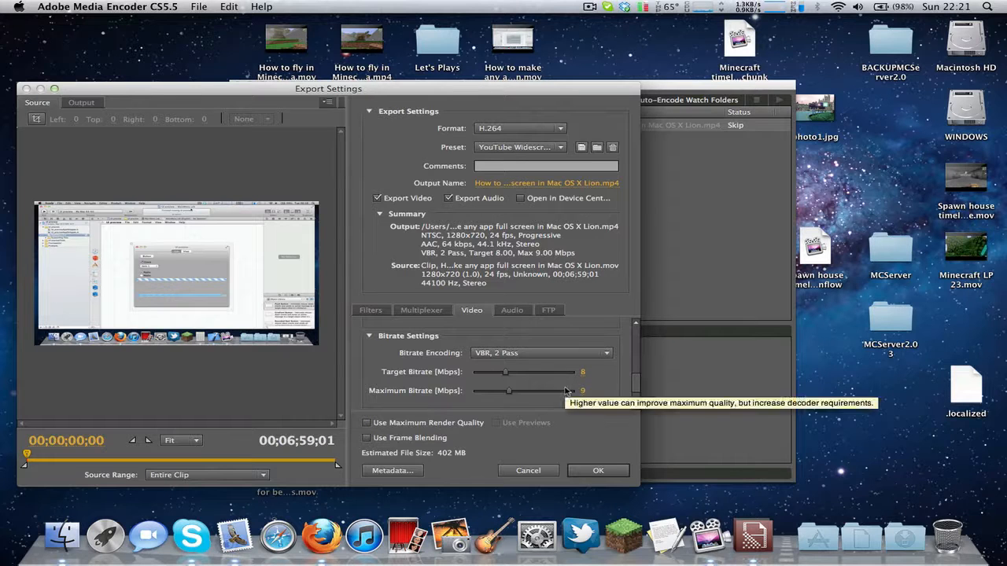
click(533, 354)
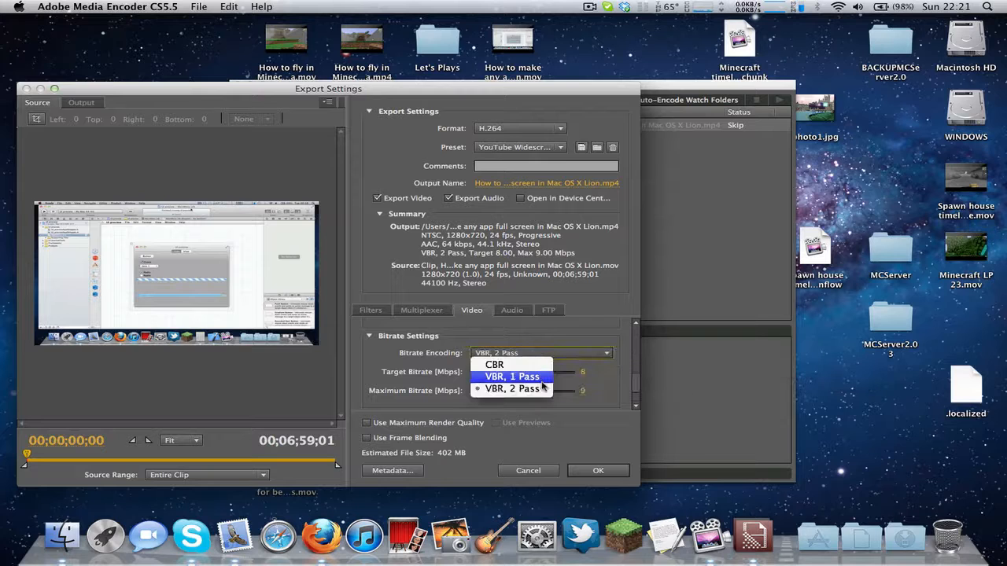
click(548, 416)
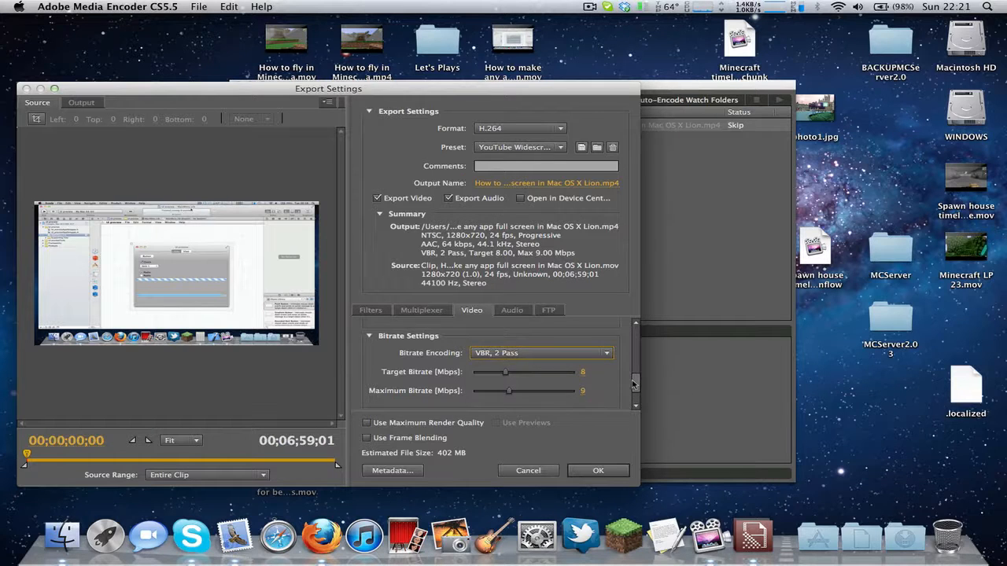
scroll(636, 387, down, 3)
scroll(634, 387, up, 2)
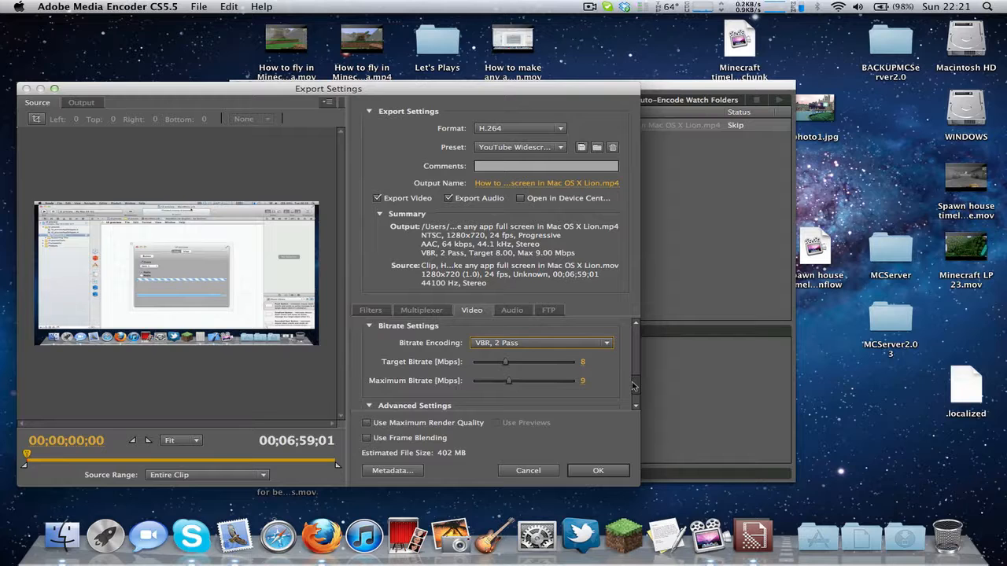
Step: Set the target bitrate to 3 Mbps and the maximum bitrate to 4 Mbps
click(582, 363)
drag(580, 366, 575, 382)
click(582, 384)
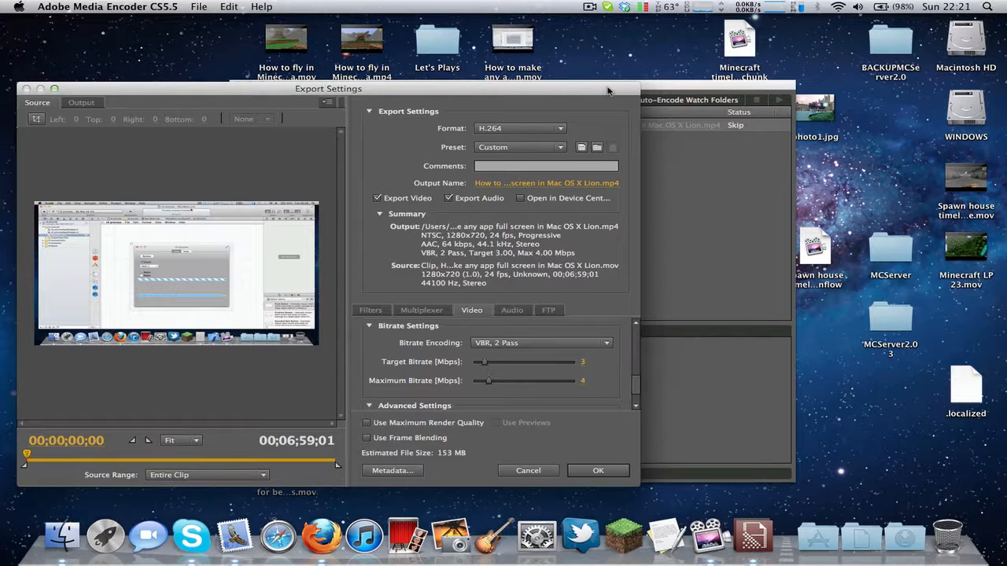
Step: Move the export settings clear of the desktop files and check the original .mov's size and total bit rate in its Finder file information
drag(605, 93, 592, 118)
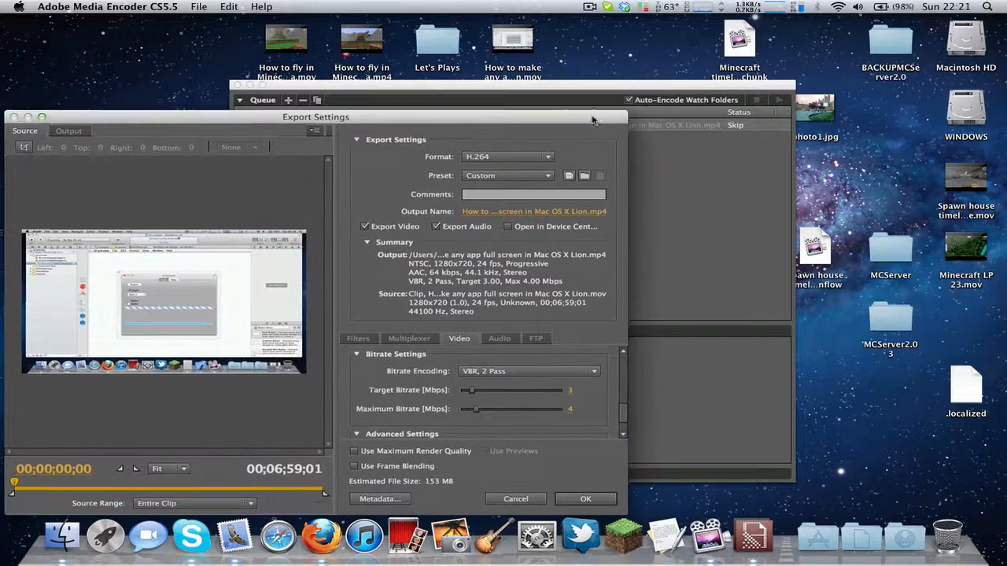
click(529, 40)
key(super+i)
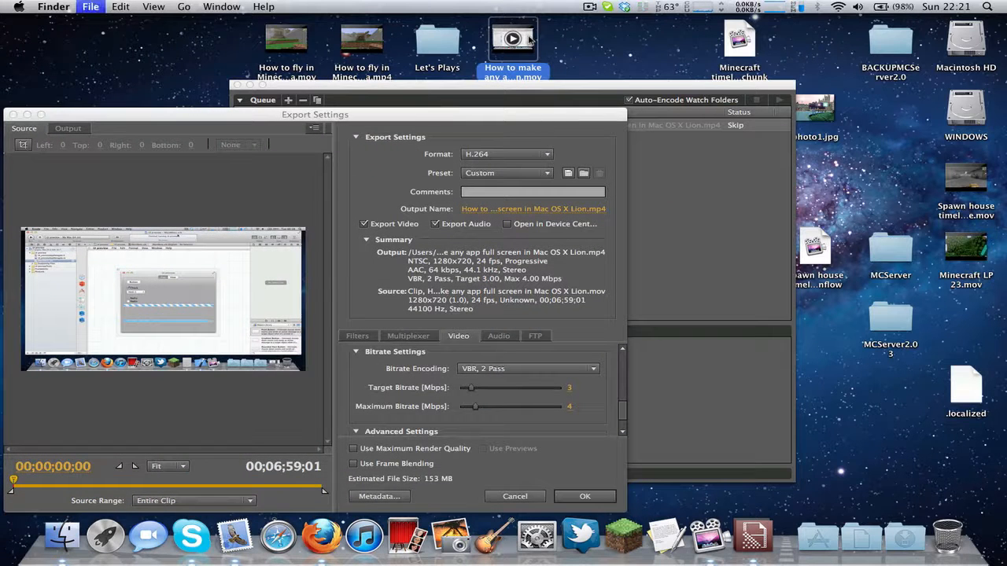
click(17, 29)
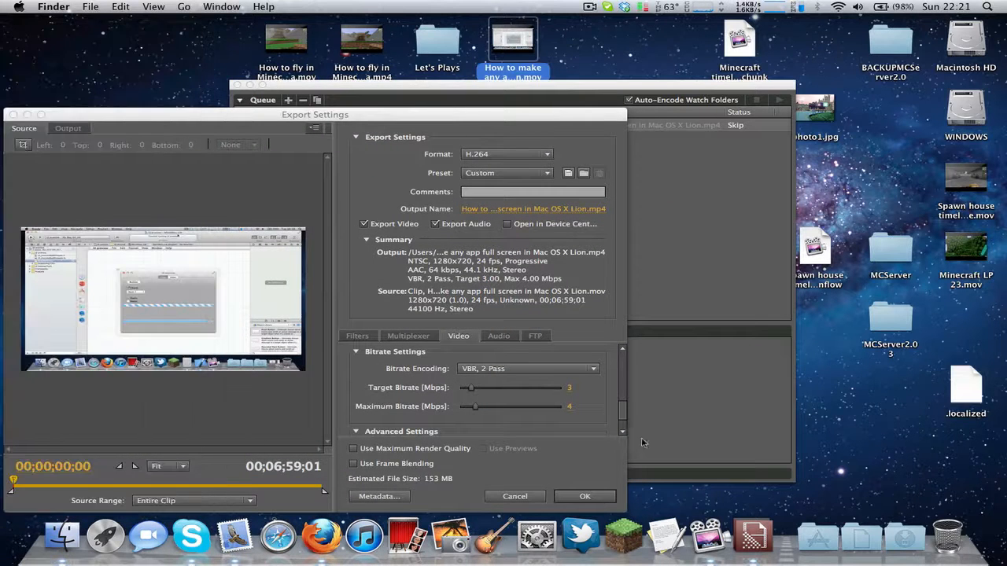
key(super+i)
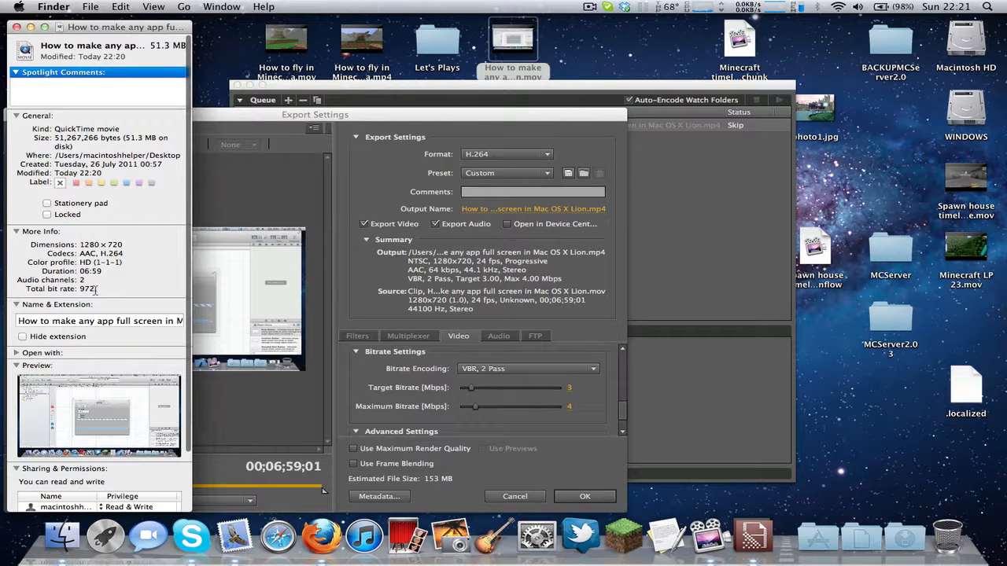
click(16, 28)
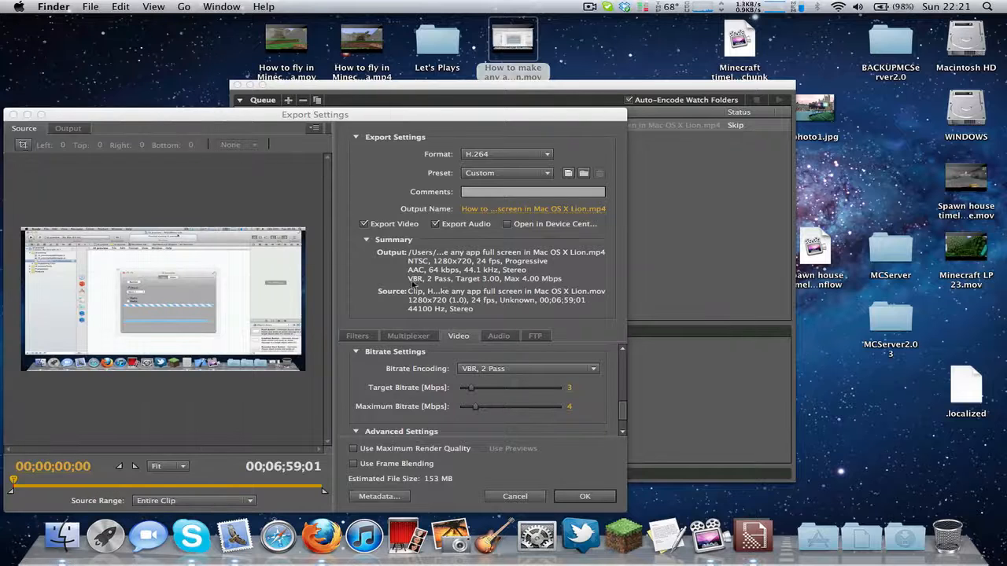
Step: Lower the target bitrate to 0.6 Mbps and check it against the original .mov's file information
click(571, 393)
drag(571, 390, 464, 392)
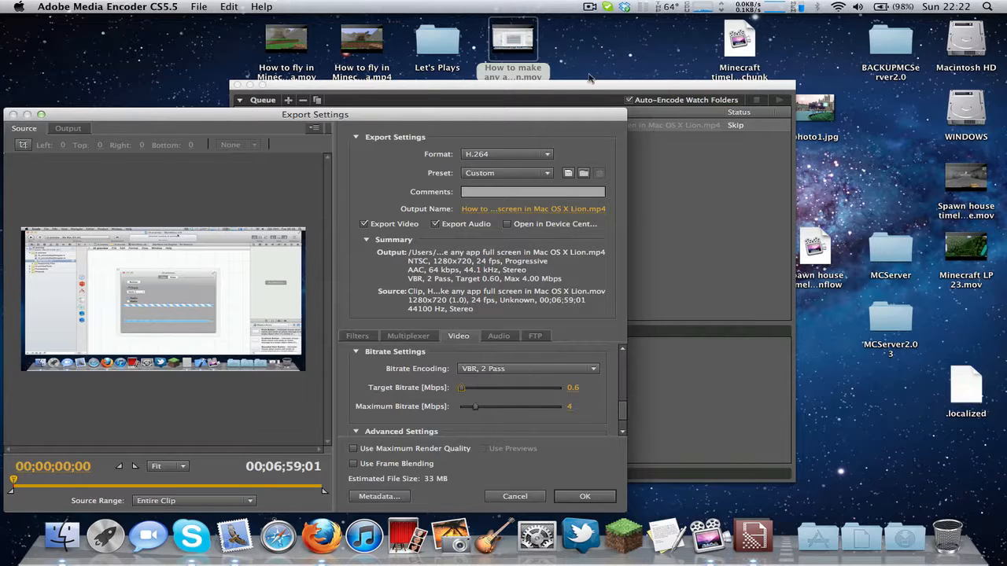
click(535, 49)
key(super+i)
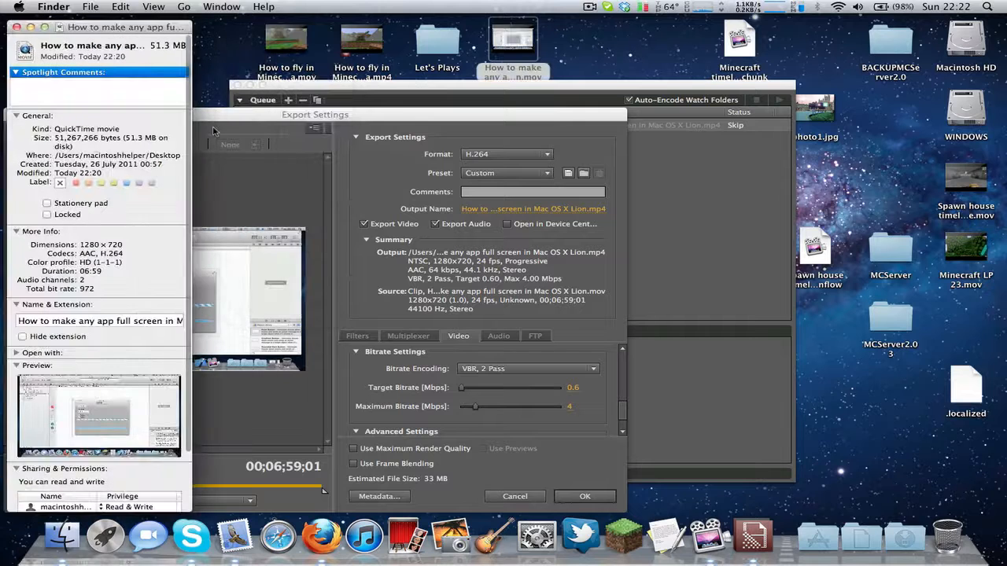
click(17, 27)
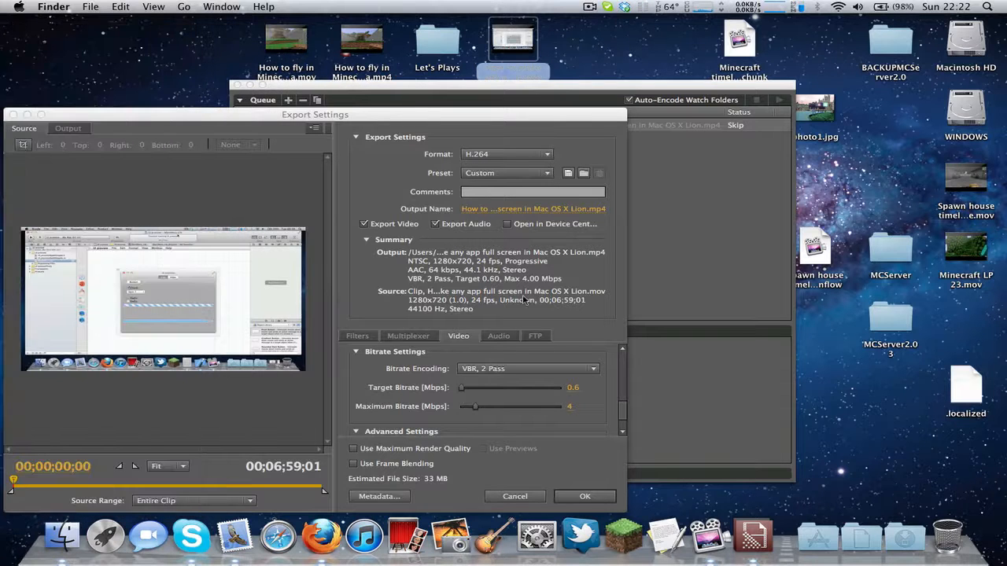
Step: Set the target bitrate to 0.4 Mbps and lower the maximum bitrate to 3 Mbps
click(570, 393)
click(573, 392)
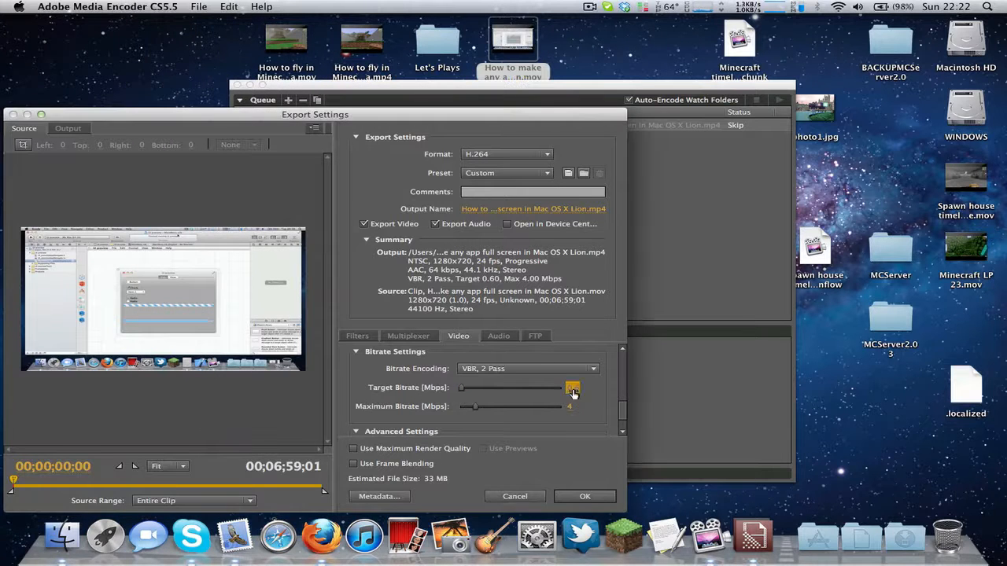
text(0.4)
key(Return)
drag(476, 410, 472, 411)
Step: Compare the source and output previews of the video to judge the picture quality
click(65, 128)
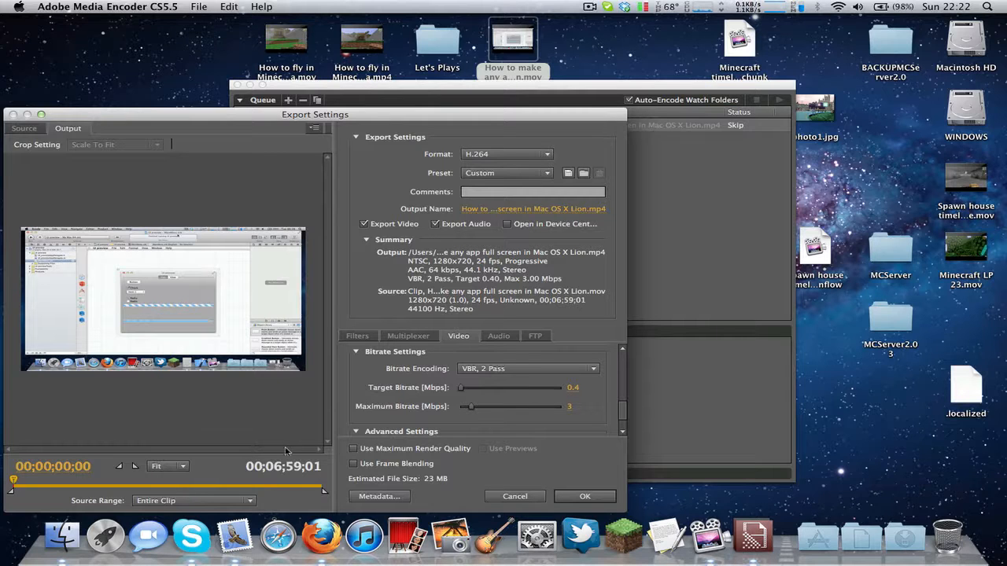
click(33, 129)
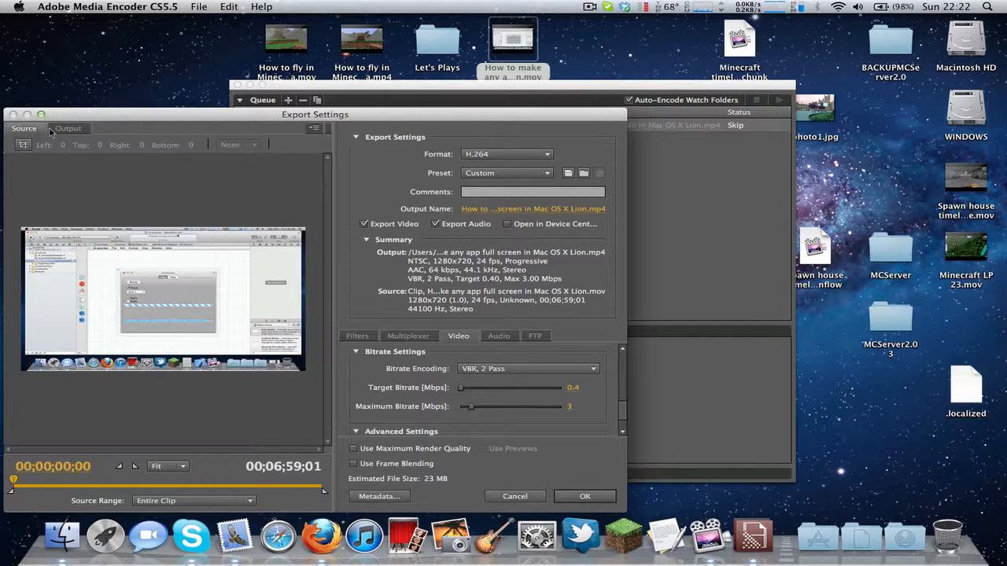
click(68, 131)
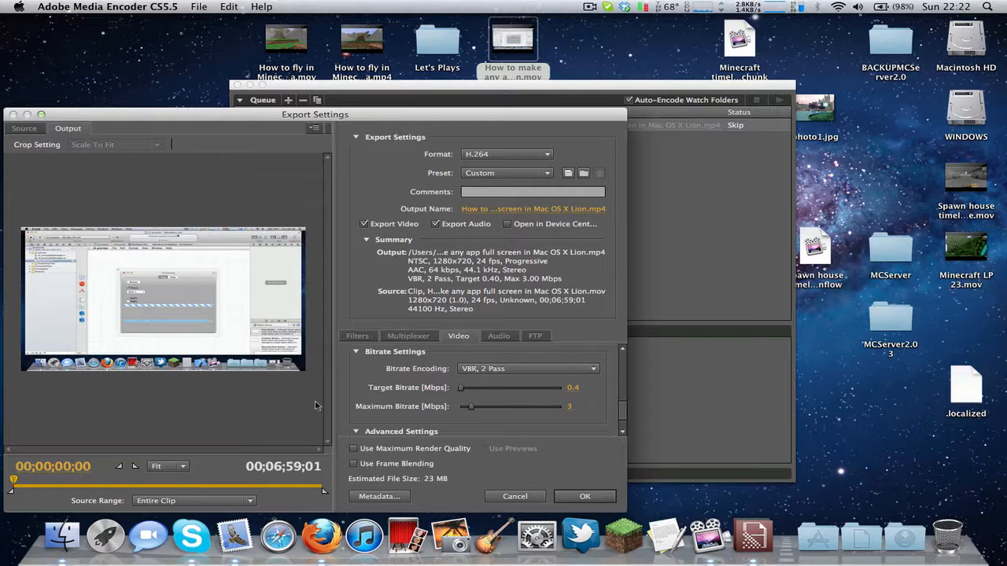
click(37, 131)
click(75, 130)
click(41, 131)
click(68, 129)
click(588, 6)
click(588, 5)
click(589, 6)
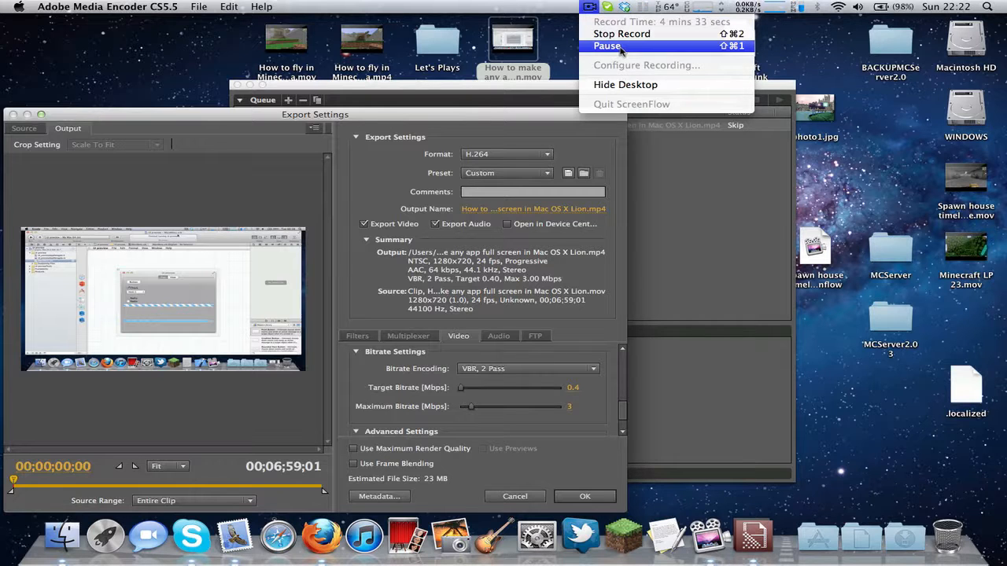
click(621, 45)
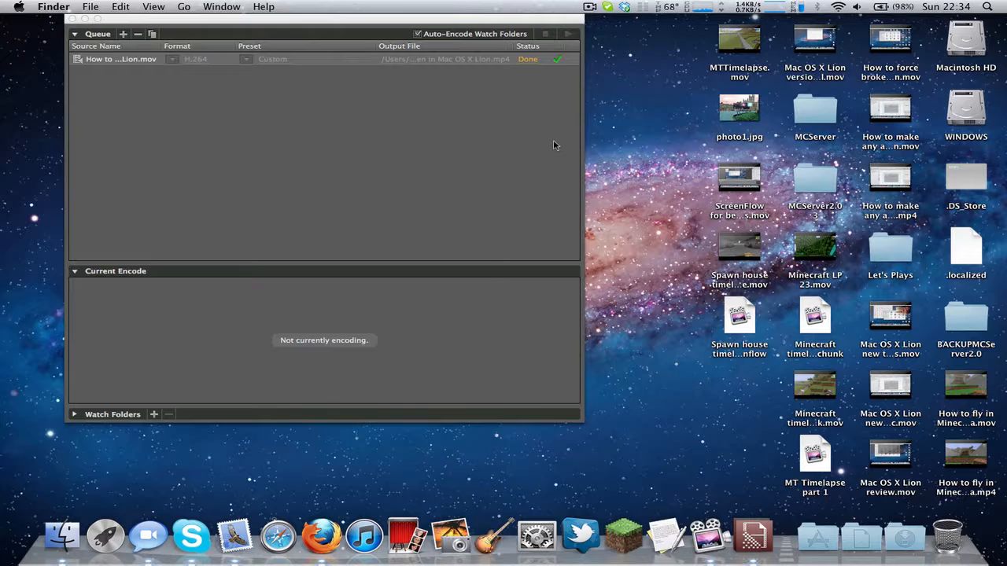
click(544, 144)
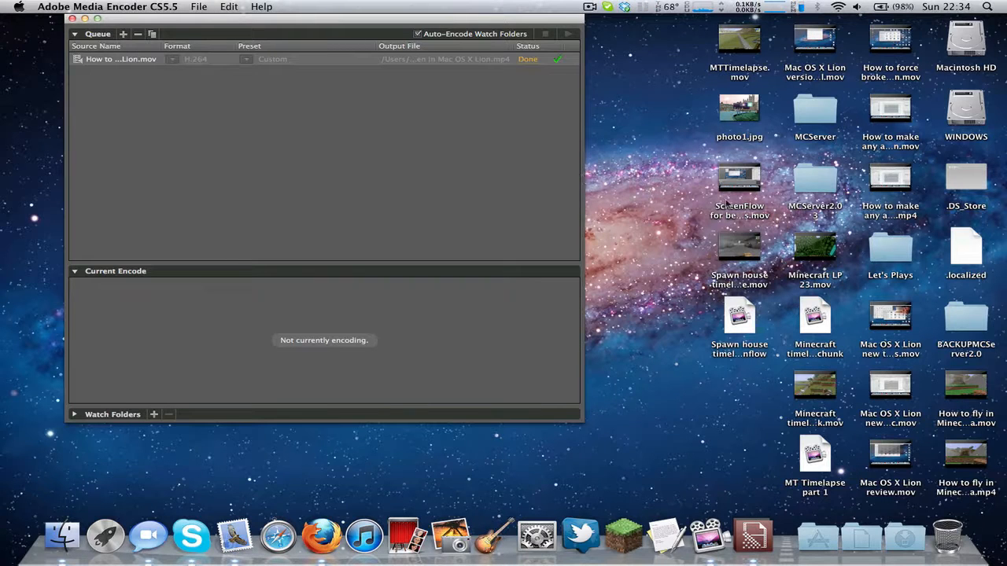
click(668, 321)
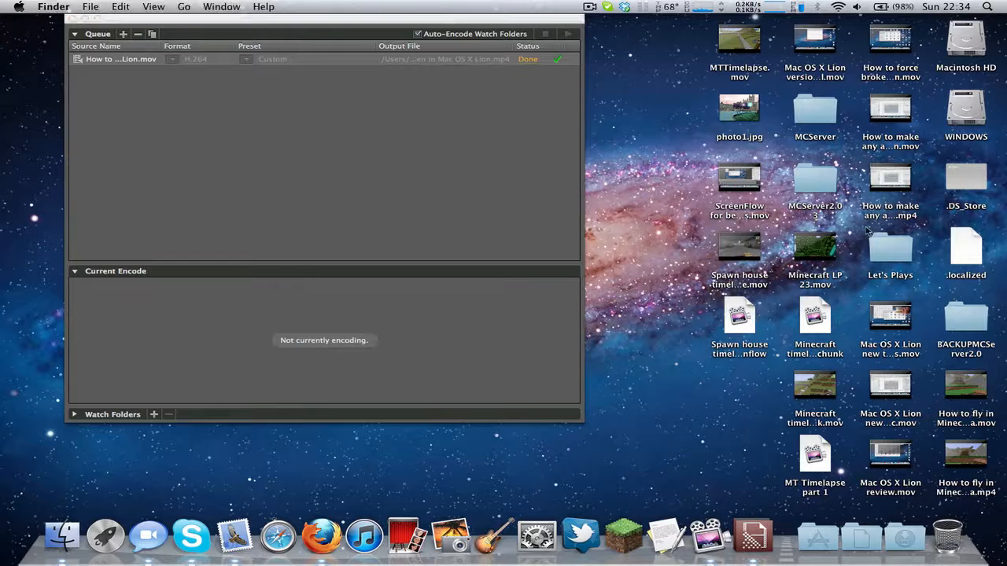
click(568, 165)
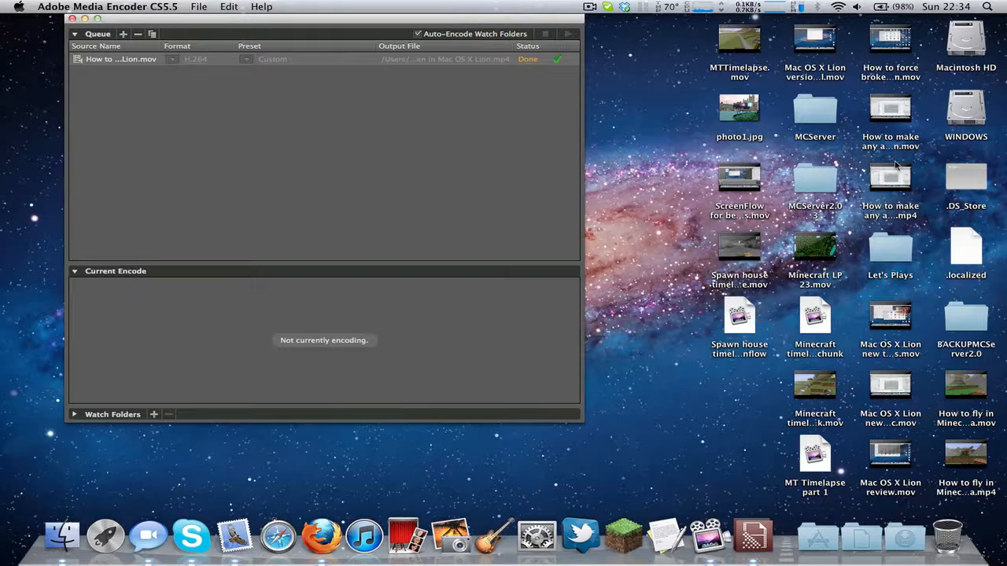
Step: Open the Finder file information of the original .mov and the encoded .mp4 and compare their sizes, bit rates and dimensions
click(903, 114)
key(super+i)
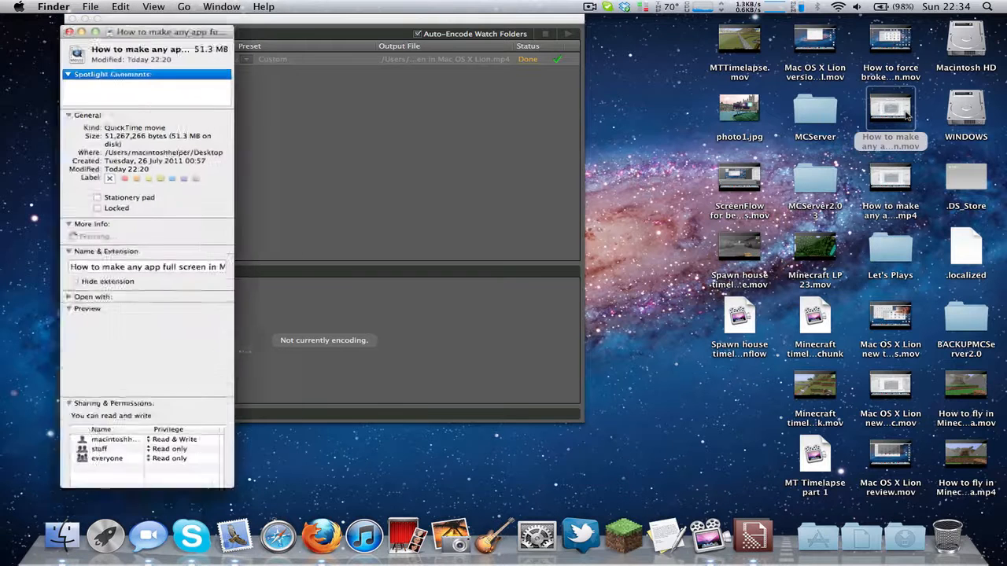
click(905, 177)
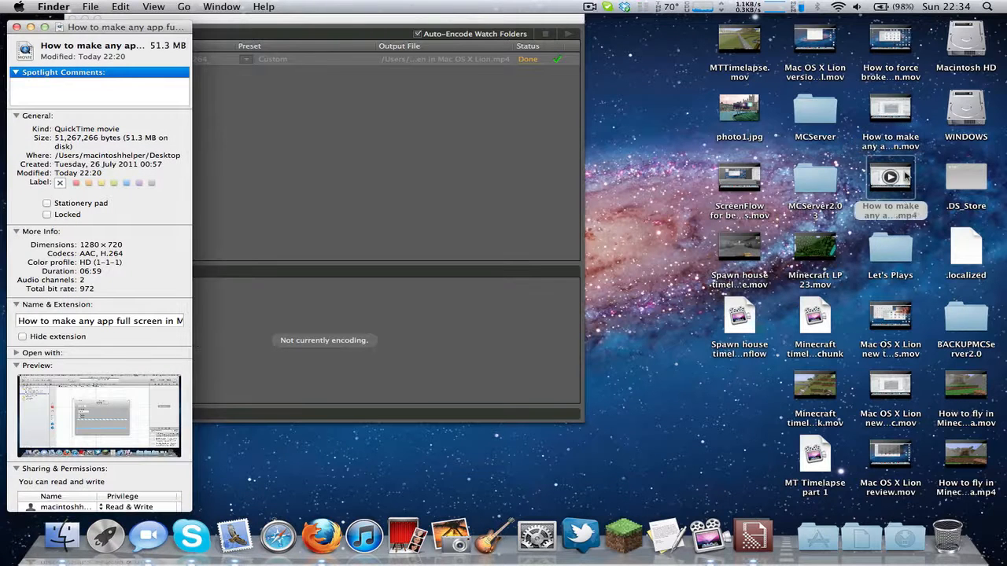
key(super+i)
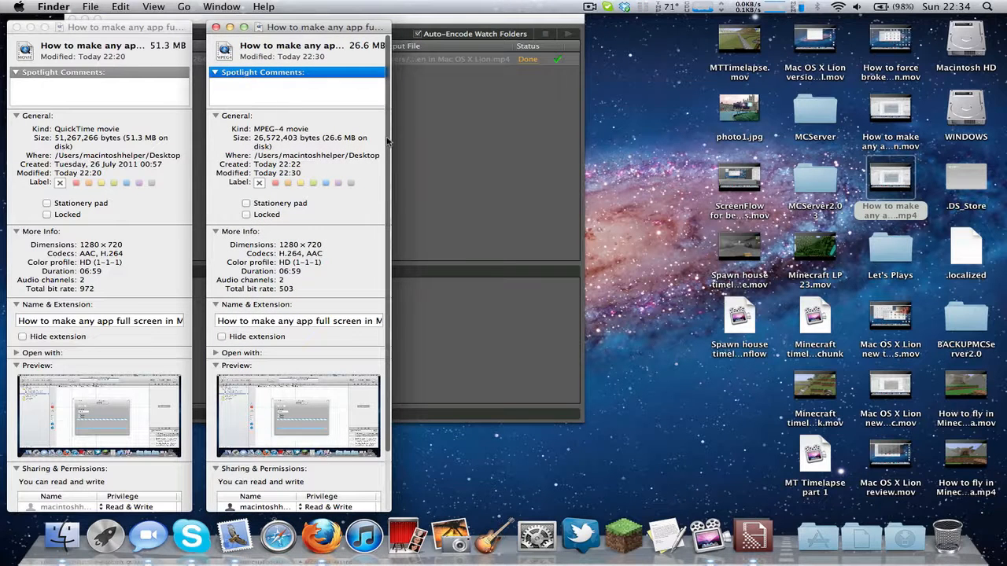
scroll(378, 157, down, 3)
scroll(315, 236, up, 3)
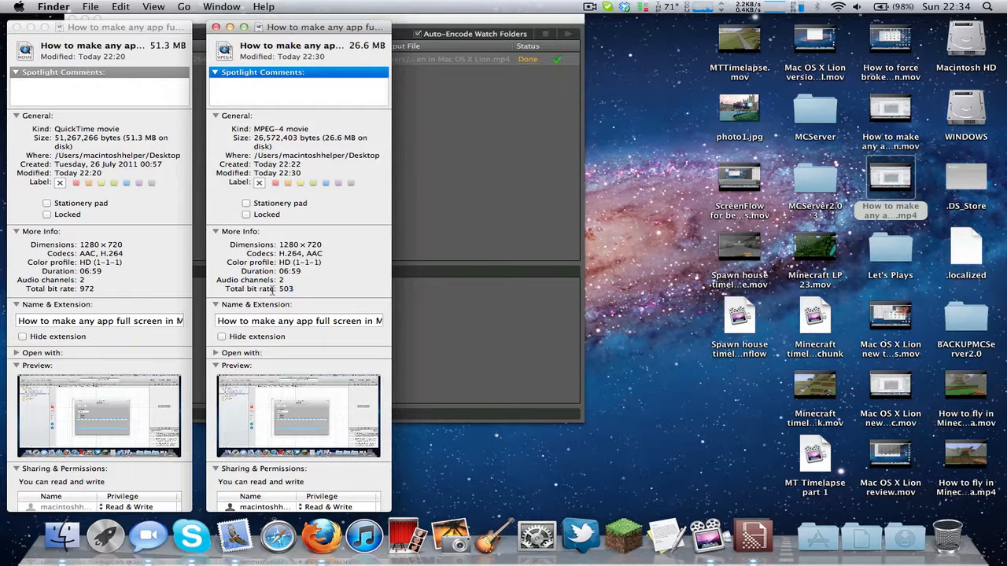
drag(295, 290, 262, 293)
click(304, 292)
drag(323, 245, 277, 252)
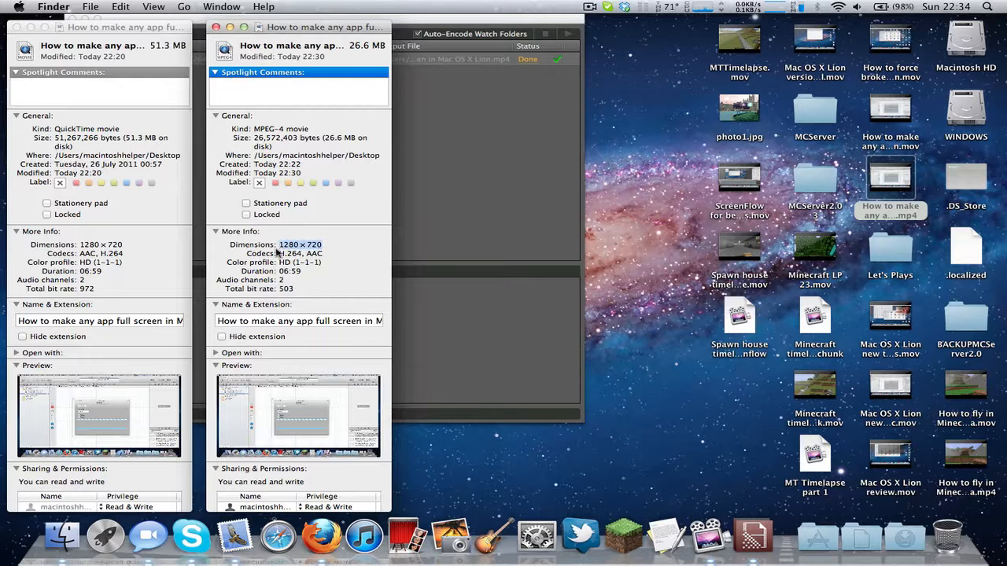
Step: Preview the encoded .mp4 and the original .mov in Quick Look to compare their picture quality
click(332, 272)
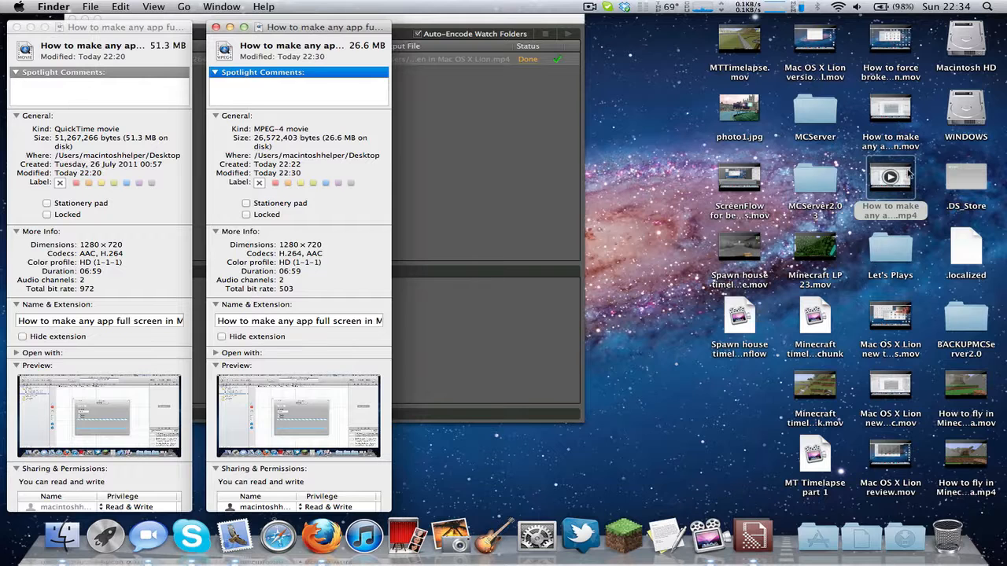
click(907, 172)
key(space)
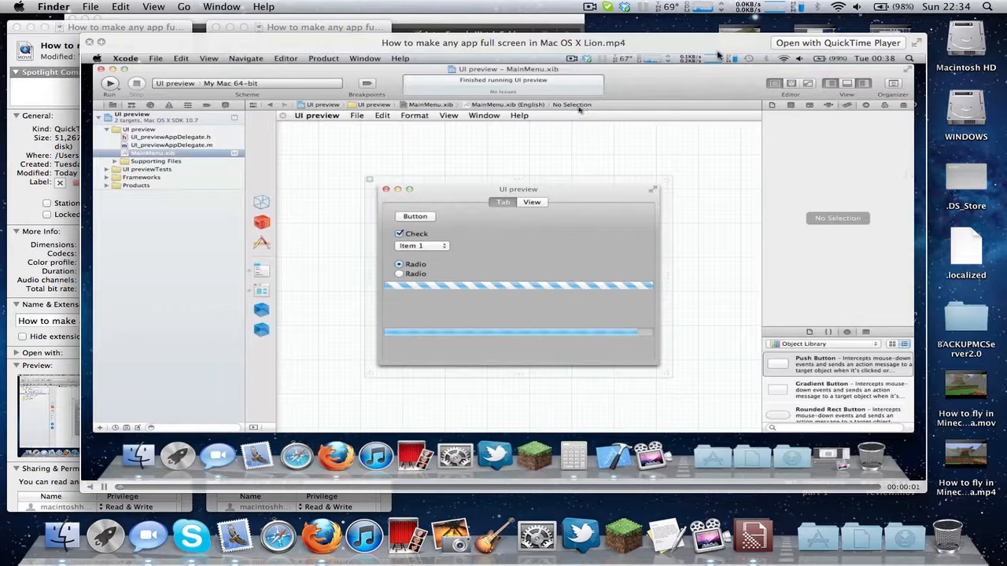
drag(702, 49, 668, 41)
key(Up)
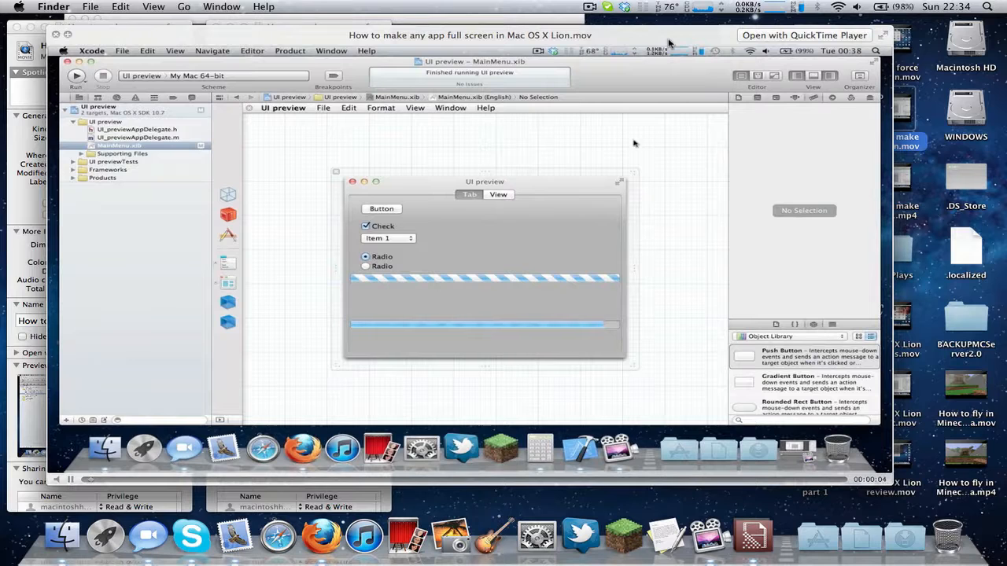
drag(668, 40, 612, 41)
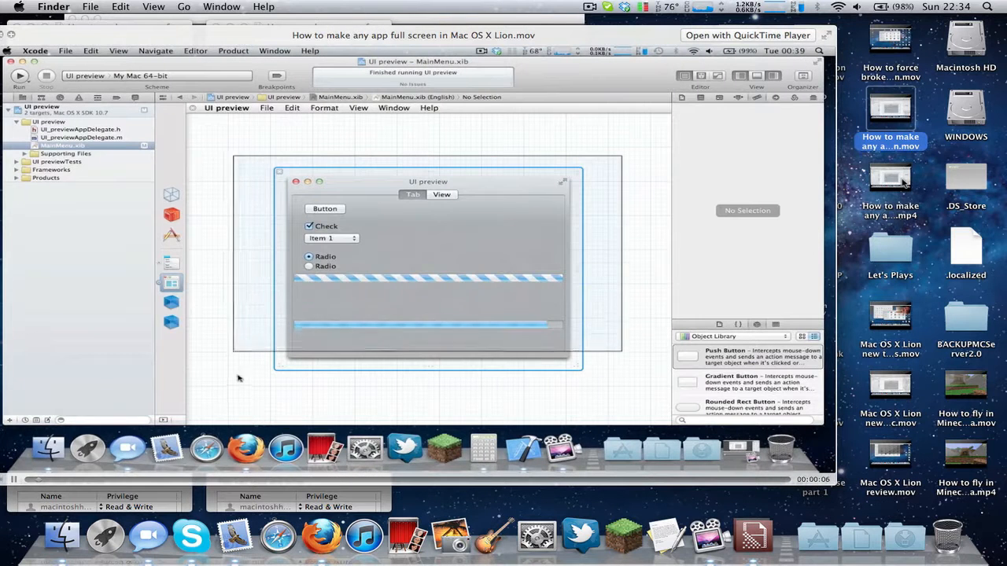
click(903, 182)
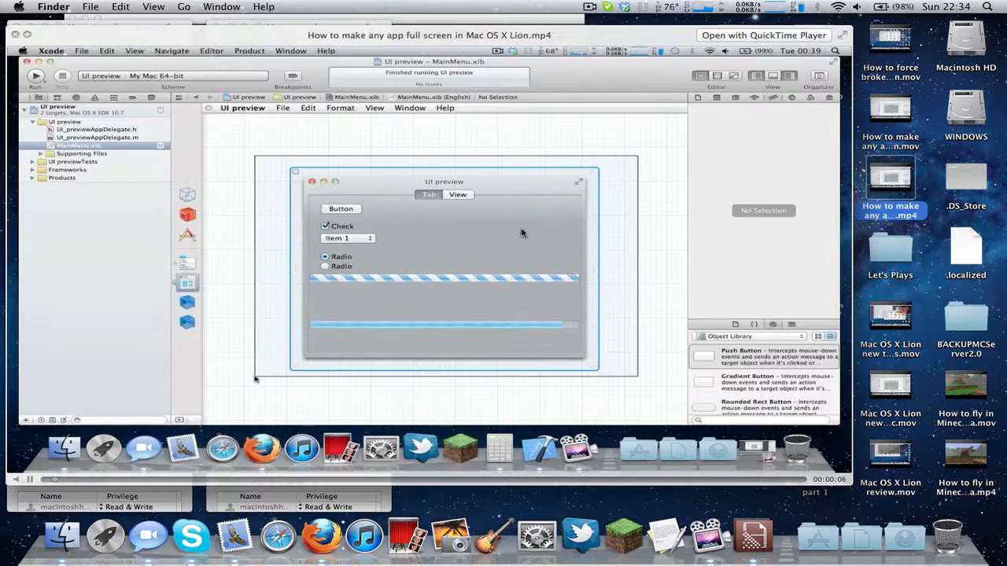
drag(679, 308, 701, 285)
key(space)
click(844, 152)
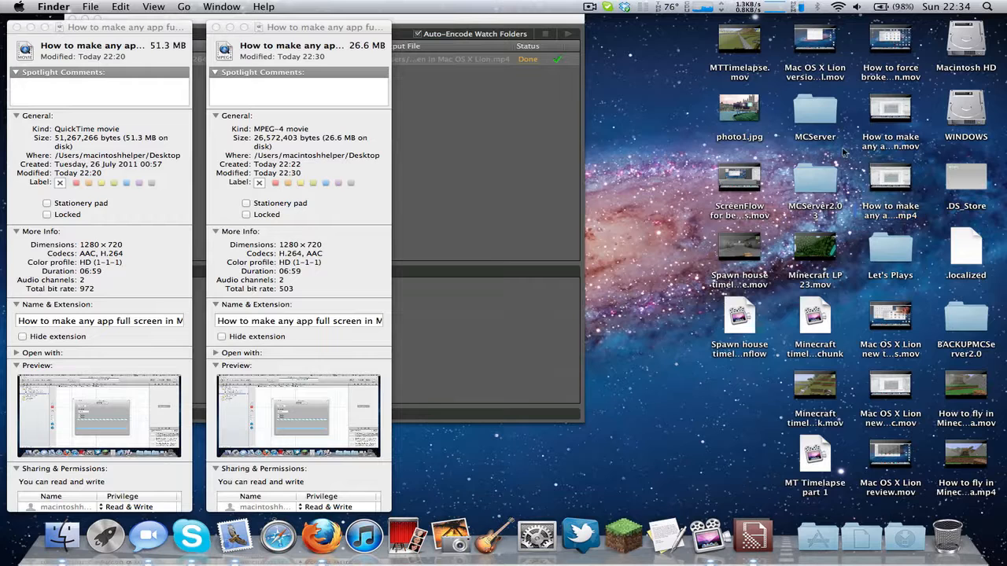
Step: Examine the file size in the encoded .mp4's file information
drag(814, 154, 834, 156)
drag(741, 154, 588, 146)
click(270, 145)
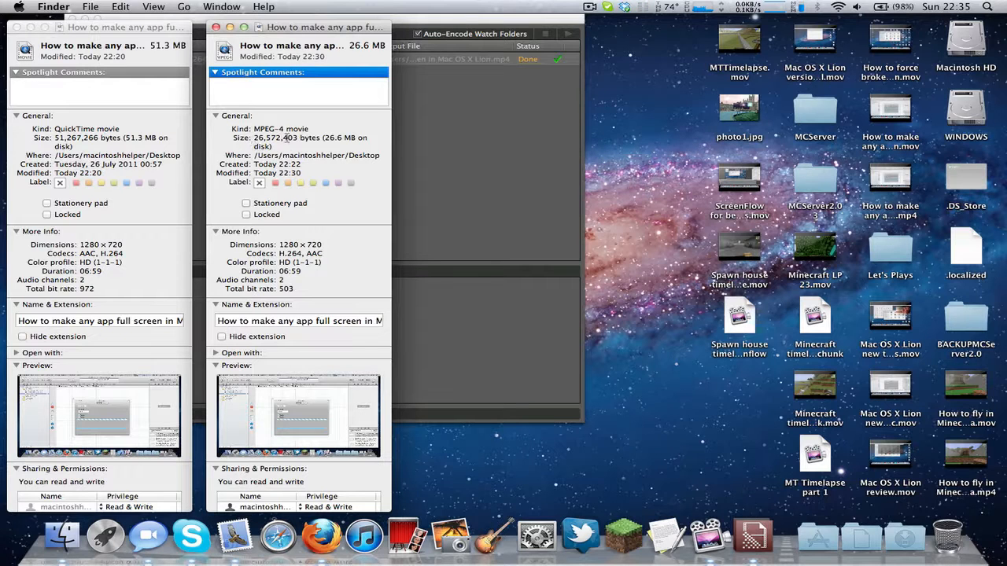
drag(288, 139, 212, 136)
click(296, 140)
drag(296, 140, 225, 139)
click(296, 140)
drag(295, 140, 215, 133)
click(309, 138)
drag(679, 355, 468, 134)
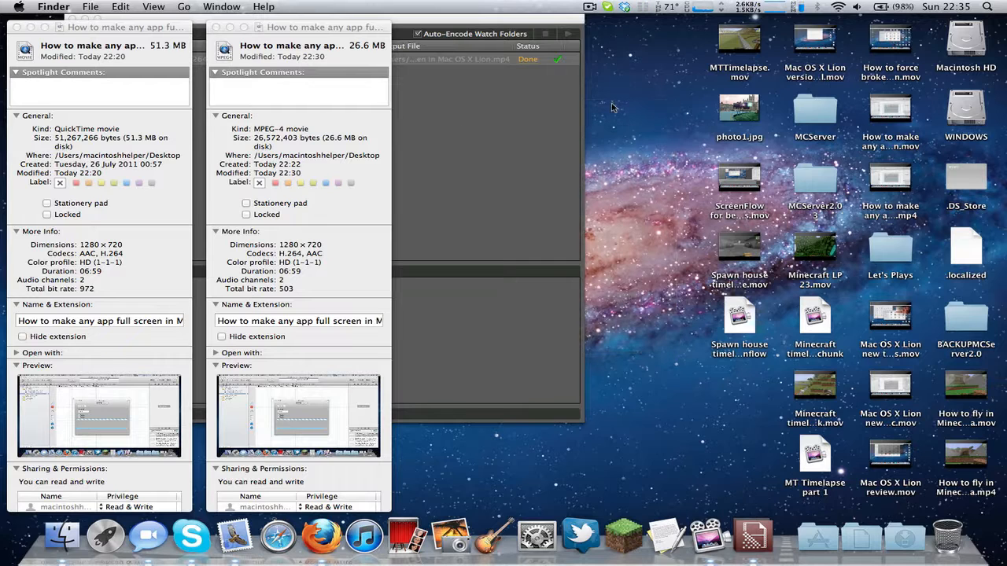
Step: Highlight the size entry in the original .mov's file information to compare it with the encoded file
click(582, 176)
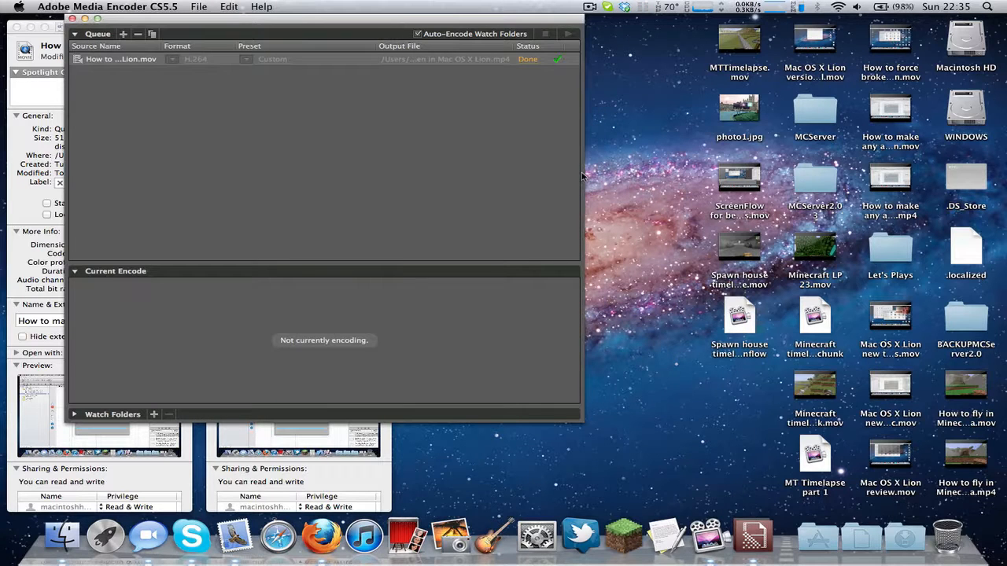
click(14, 144)
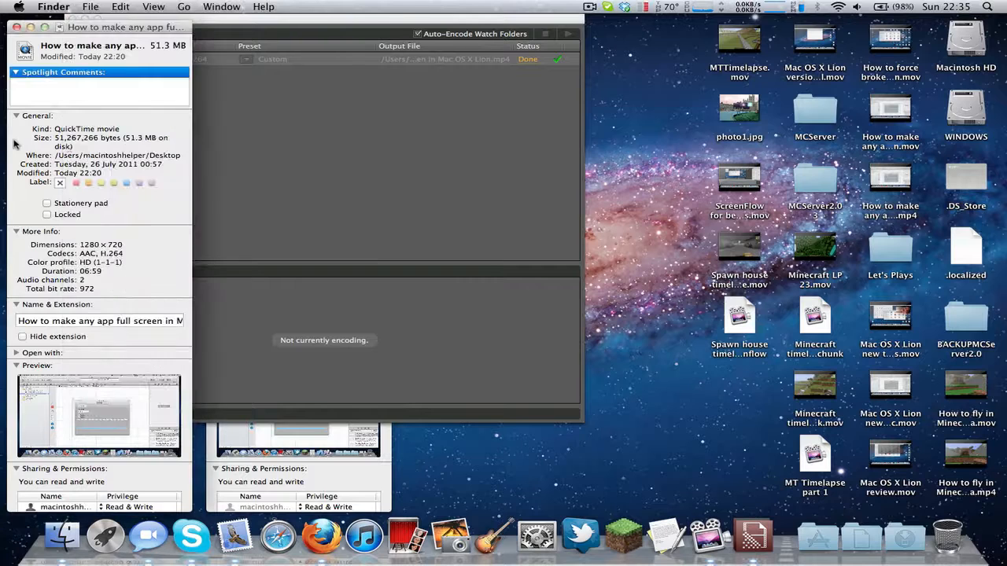
drag(79, 148, 50, 140)
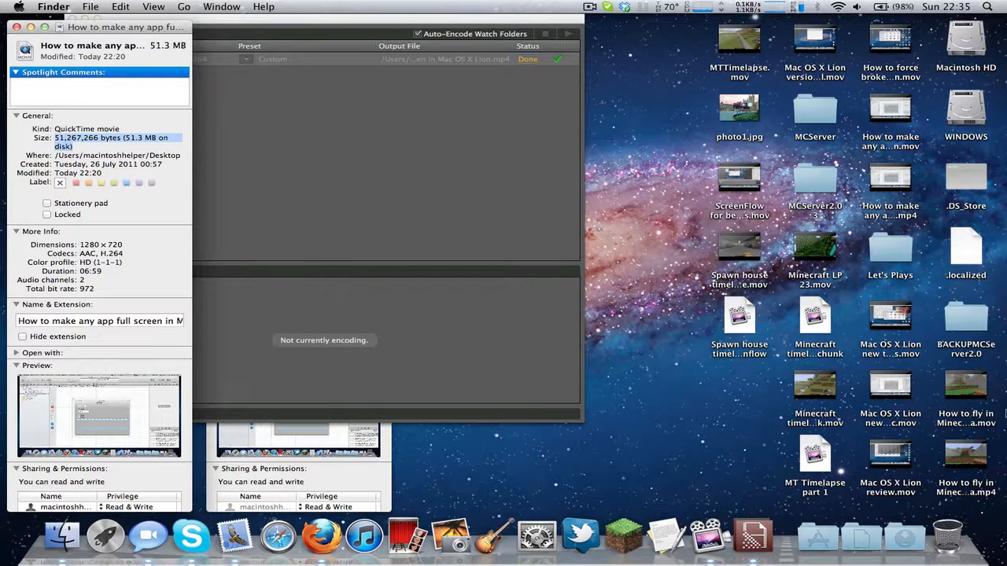
click(927, 399)
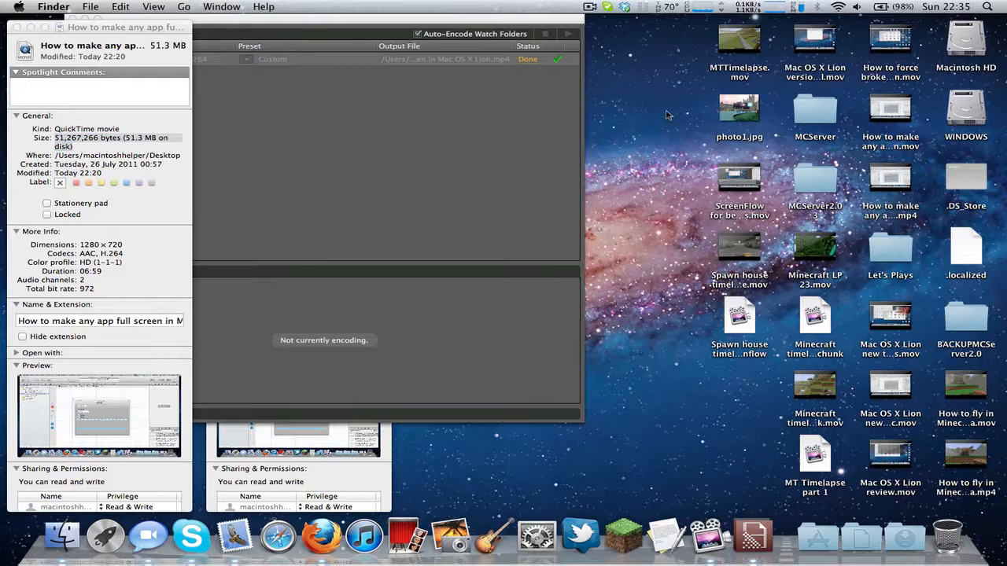
Step: Switch to Adobe Media Encoder and widen its window to show more of the queued file names
click(412, 93)
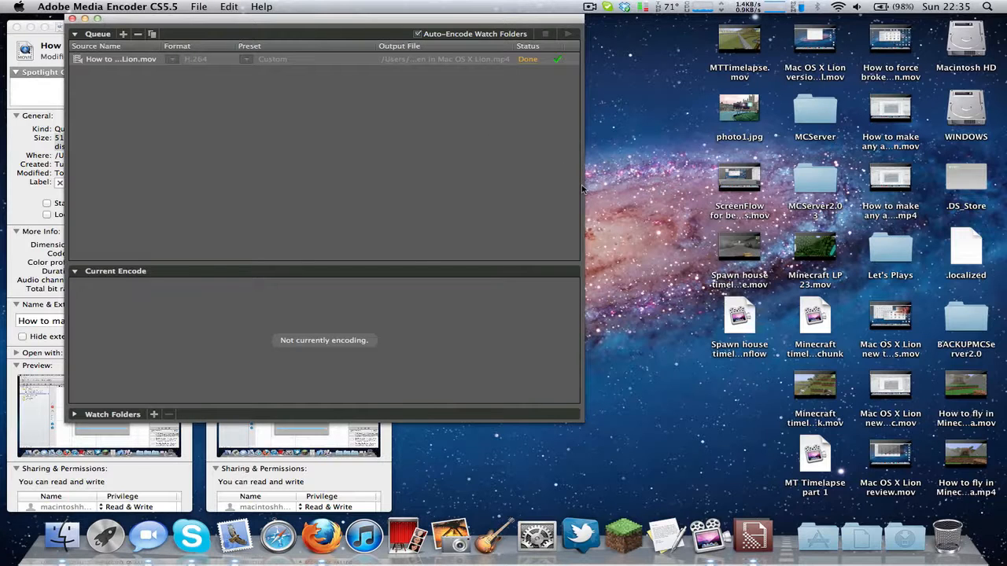
drag(584, 186, 707, 187)
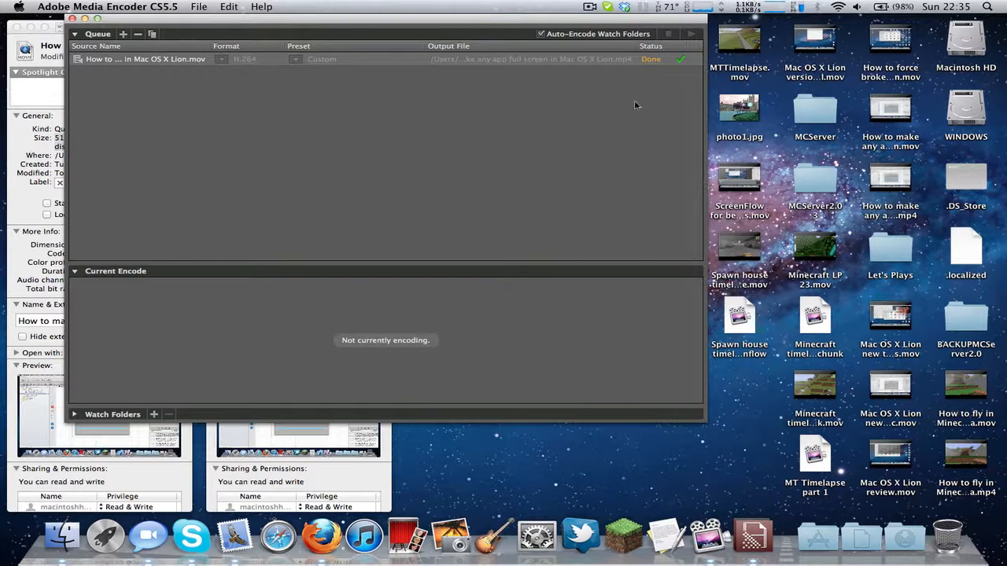